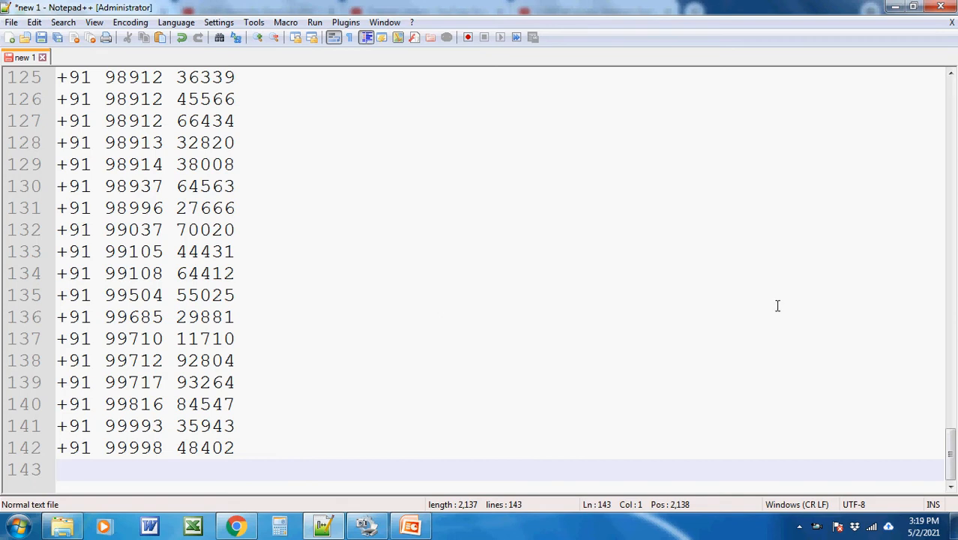
- Delete the blank lines between the phone numbers near the beginning of the list
{"action": "left_click_drag", "start_coordinate": [950, 448], "coordinate": [930, 92]}
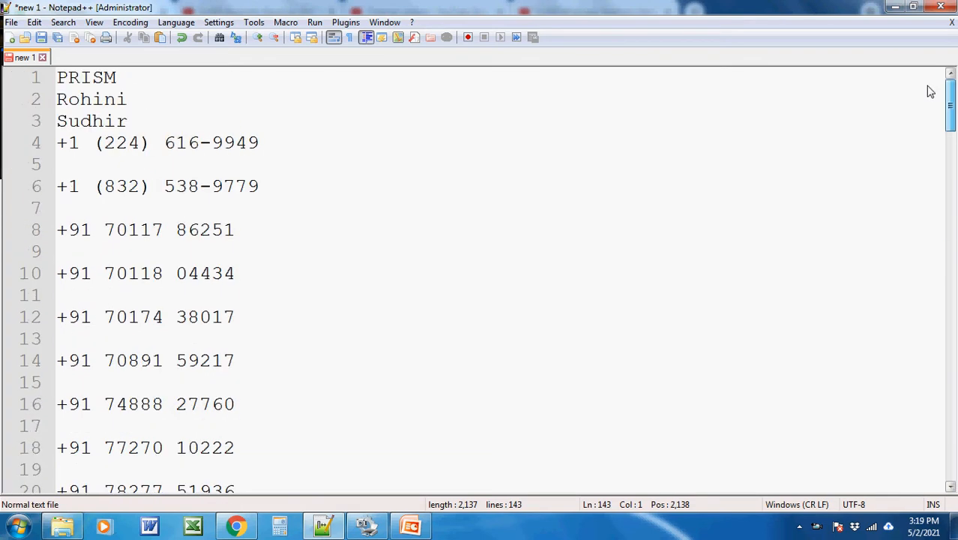
{"action": "left_click", "coordinate": [445, 172]}
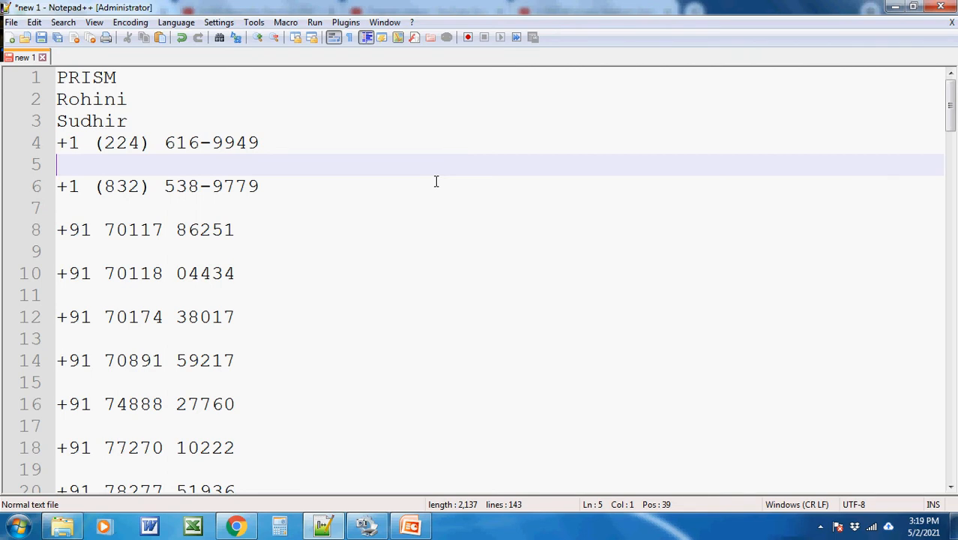
{"action": "key", "text": "Delete"}
{"action": "key", "text": "Down"}
{"action": "key", "text": "Delete"}
{"action": "key", "text": "Down"}
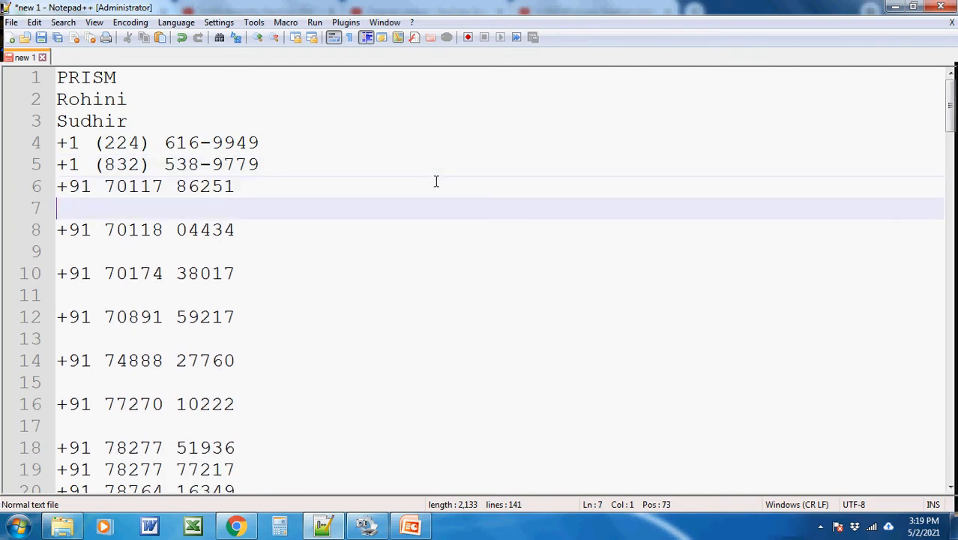
{"action": "key", "text": "Delete"}
{"action": "key", "text": "Down"}
{"action": "key", "text": "Delete"}
{"action": "key", "text": "Down"}
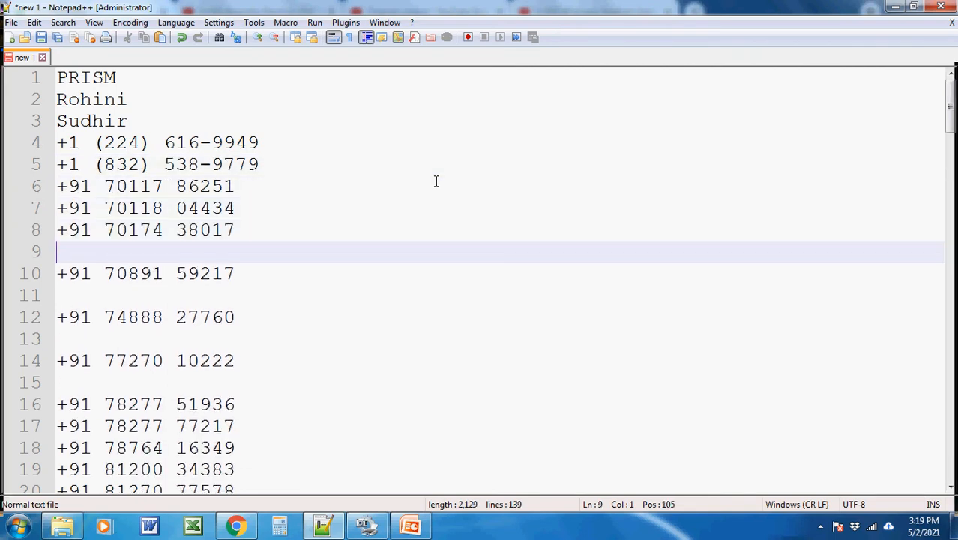
{"action": "key", "text": "Delete"}
{"action": "key", "text": "Down"}
{"action": "key", "text": "Delete"}
{"action": "key", "text": "Down"}
{"action": "key", "text": "Delete"}
{"action": "key", "text": "Down"}
{"action": "key", "text": "Delete"}
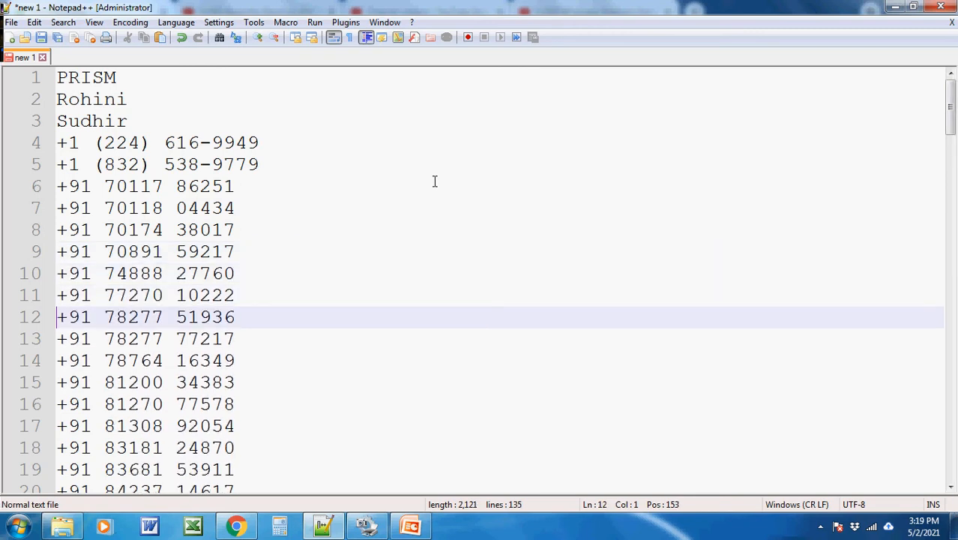
- Delete the three name lines above the first phone number
{"action": "key", "text": "Up"}
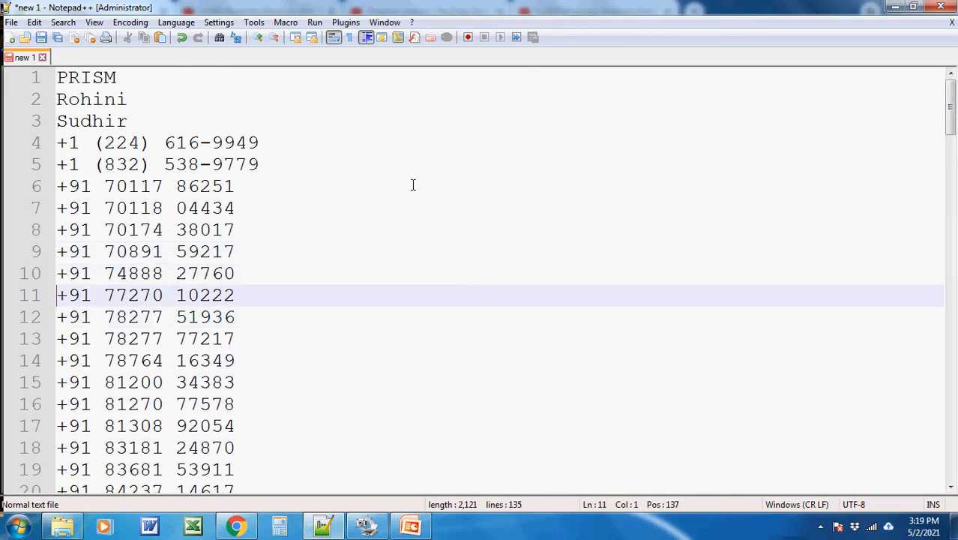
{"action": "key", "text": "Up"}
{"action": "key", "text": "Up"}
{"action": "key", "text": "Up"}
{"action": "key", "text": "Up"}
{"action": "key", "text": "Up"}
{"action": "key", "text": "Up"}
{"action": "key", "text": "Up"}
{"action": "key", "text": "Up"}
{"action": "key", "text": "Up"}
{"action": "key", "text": "Up"}
{"action": "key", "text": "shift+Down"}
{"action": "key", "text": "shift+Down"}
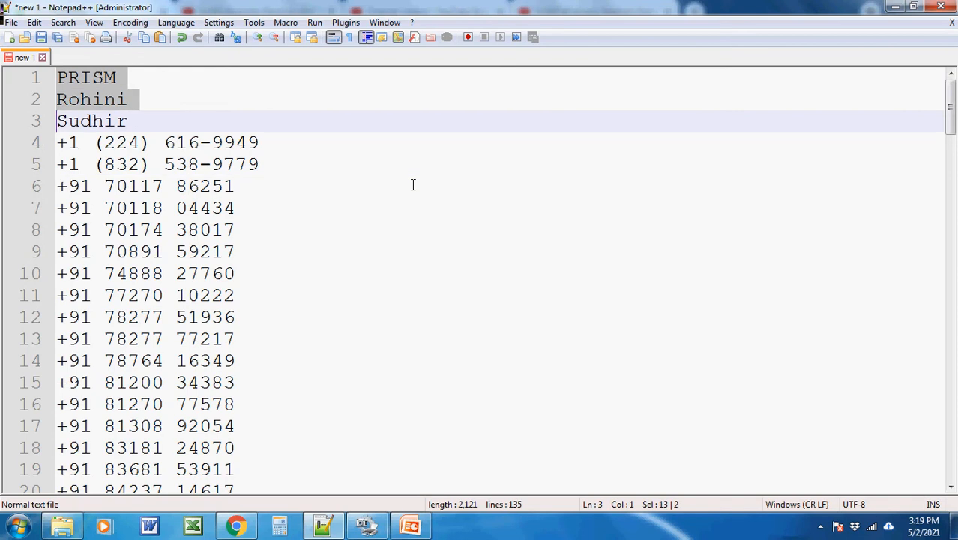
{"action": "key", "text": "shift+Down"}
{"action": "key", "text": "Delete"}
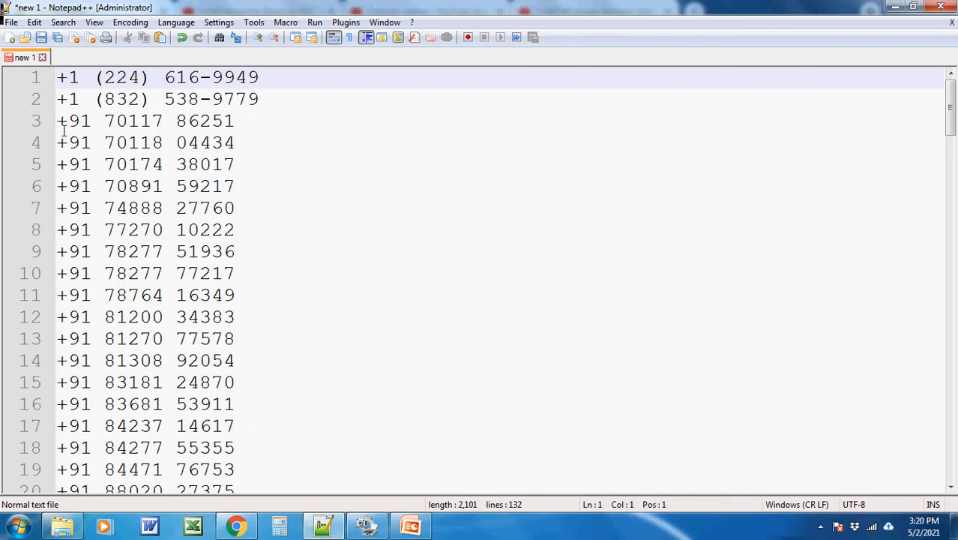
- Examine the +91 and +1 country codes and the two space-separated halves of the mobile numbers
{"action": "left_click_drag", "start_coordinate": [92, 128], "coordinate": [60, 125]}
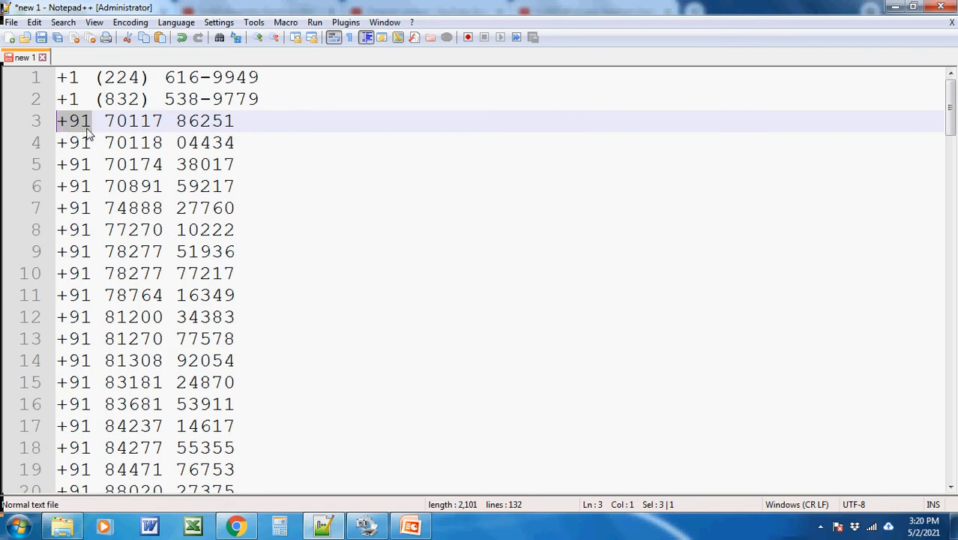
{"action": "left_click", "coordinate": [78, 77]}
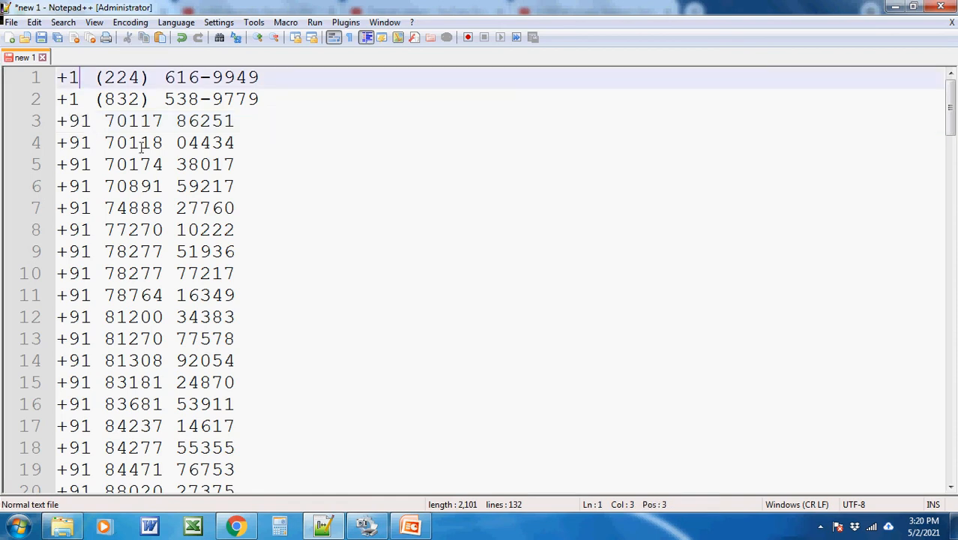
{"action": "key", "text": "Home"}
{"action": "key", "text": "shift+Right"}
{"action": "key", "text": "shift+Right"}
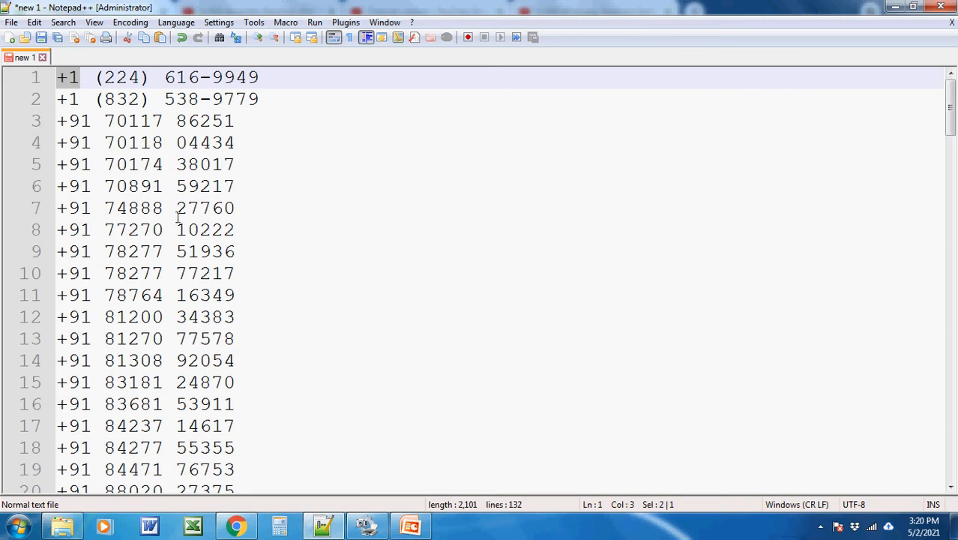
{"action": "double_click", "coordinate": [129, 123]}
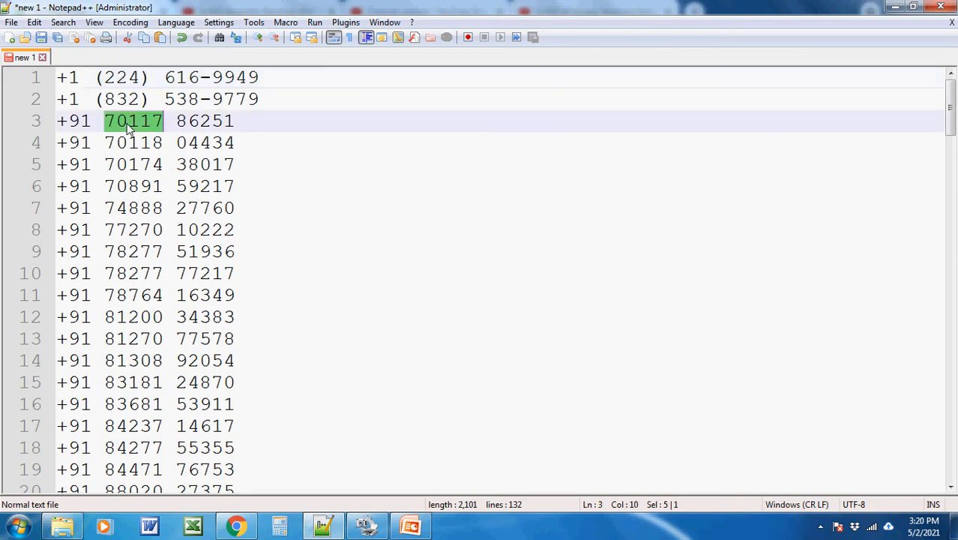
{"action": "double_click", "coordinate": [206, 123]}
{"action": "key", "text": "Left"}
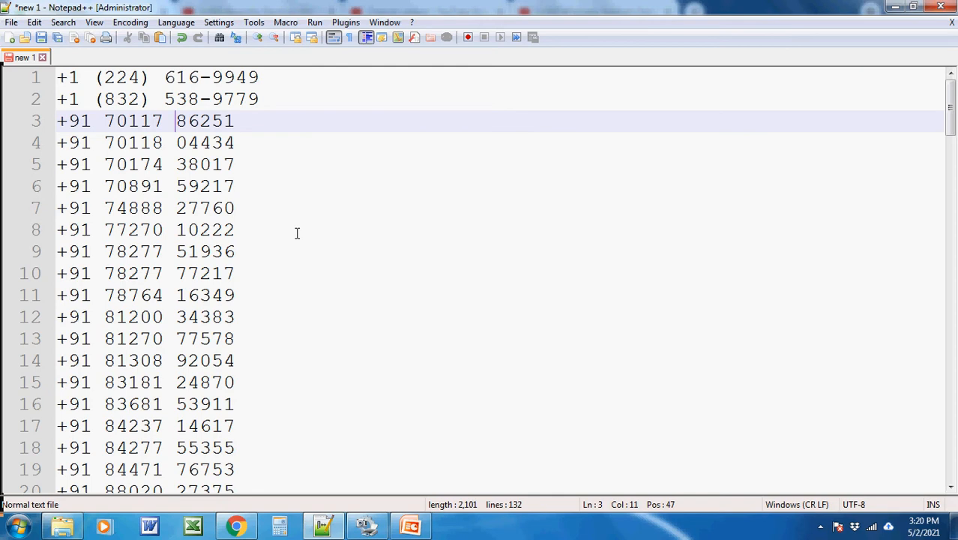
{"action": "key", "text": "Left"}
{"action": "key", "text": "alt+shift+Down"}
{"action": "key", "text": "alt+shift+Down"}
{"action": "key", "text": "alt+shift+Down"}
{"action": "key", "text": "alt+shift+Down"}
{"action": "key", "text": "alt+shift+Down"}
{"action": "key", "text": "alt+shift+Down"}
{"action": "key", "text": "alt+shift+Down"}
{"action": "key", "text": "alt+shift+Down"}
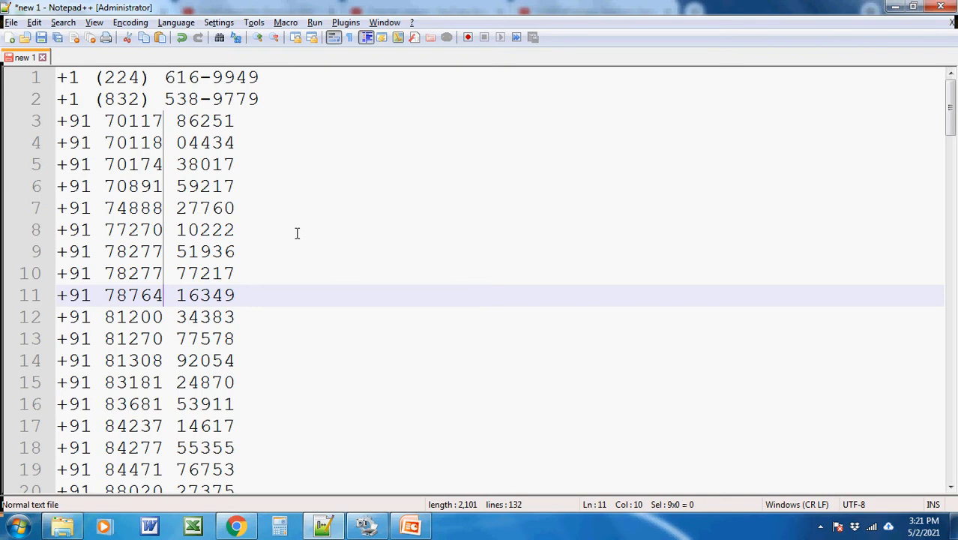
{"action": "key", "text": "alt+shift+Right"}
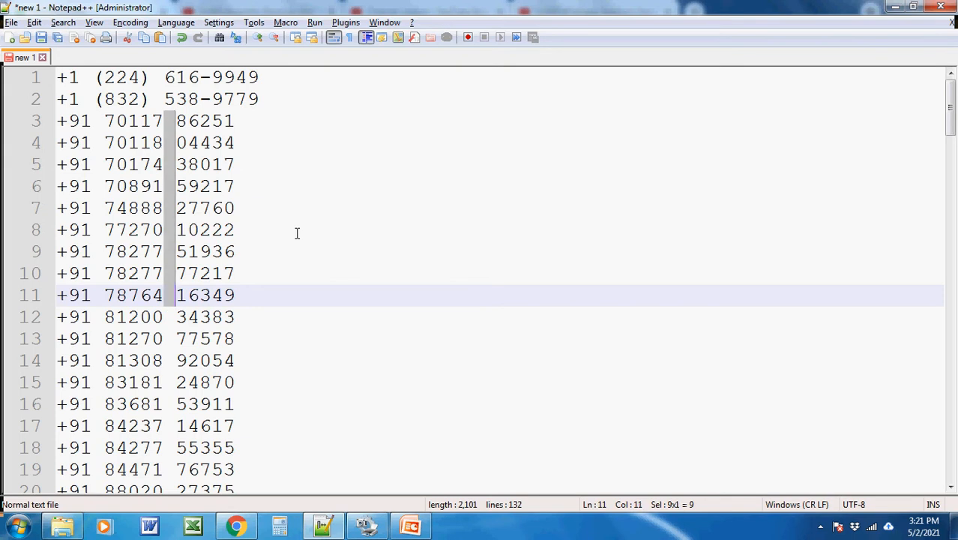
{"action": "key", "text": "alt+shift+Right"}
{"action": "key", "text": "alt+shift+Right"}
{"action": "key", "text": "alt+shift+Right"}
{"action": "key", "text": "alt+shift+Right"}
{"action": "key", "text": "alt+shift+Right"}
{"action": "key", "text": "alt+shift+Left"}
{"action": "key", "text": "alt+shift+Left"}
{"action": "key", "text": "alt+shift+Left"}
{"action": "key", "text": "alt+shift+Left"}
{"action": "key", "text": "alt+shift+Left"}
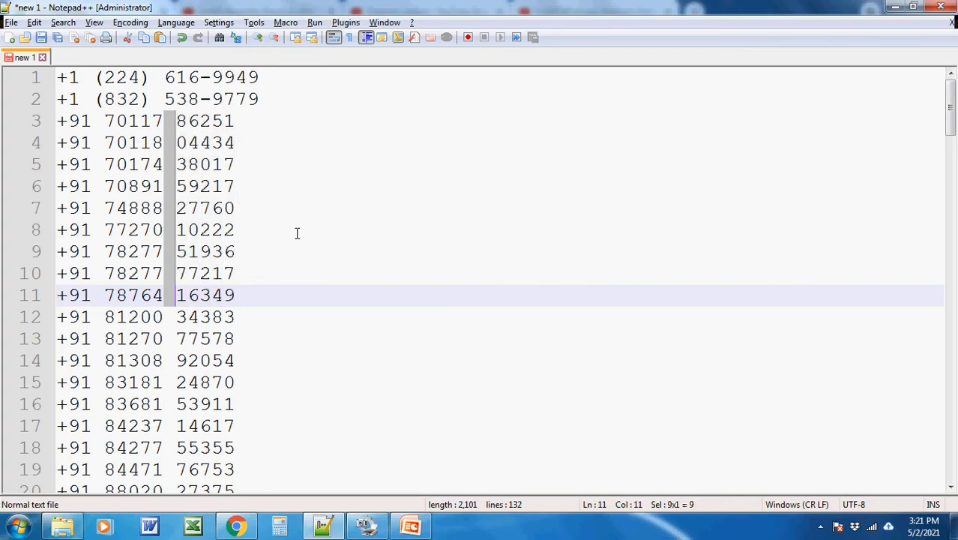
{"action": "key", "text": "Up"}
{"action": "key", "text": "Up"}
{"action": "key", "text": "Up"}
{"action": "key", "text": "Up"}
{"action": "key", "text": "Up"}
{"action": "key", "text": "Up"}
{"action": "key", "text": "Up"}
{"action": "key", "text": "Up"}
{"action": "key", "text": "Up"}
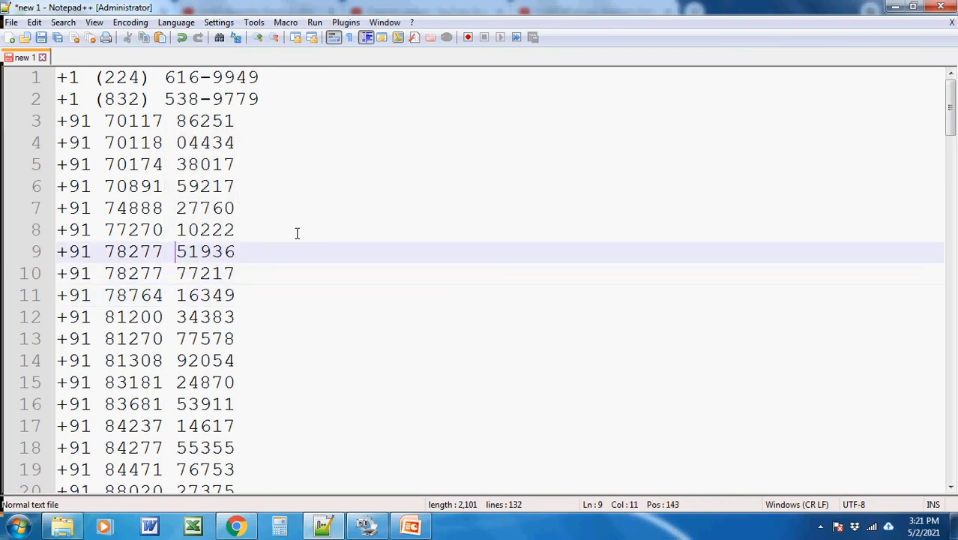
- Column-select the space between the two five-digit halves of the +91 numbers from line 3 to line 131 and delete it
{"action": "key", "text": "Down"}
{"action": "key", "text": "Left"}
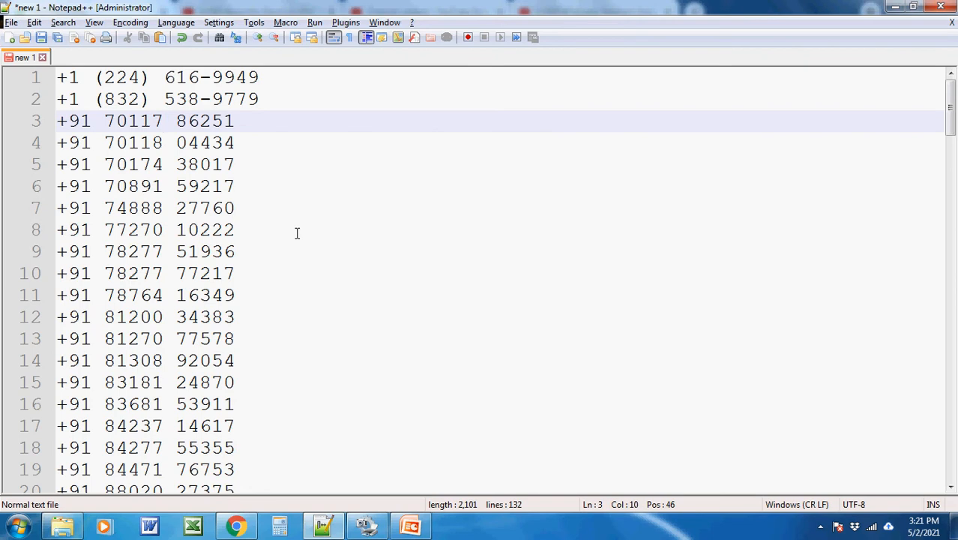
{"action": "key", "text": "alt+shift+Down"}
{"action": "key", "text": "alt+shift+Right"}
{"action": "key", "text": "alt+shift+Down"}
{"action": "key", "text": "alt+shift+Down"}
{"action": "key", "text": "alt+shift+Down"}
{"action": "key", "text": "alt+shift+Down"}
{"action": "key", "text": "alt+shift+Down"}
{"action": "key", "text": "alt+shift+Down"}
{"action": "key", "text": "alt+shift+Down"}
{"action": "key", "text": "alt+shift+Down"}
{"action": "key", "text": "alt+shift+Down"}
{"action": "key", "text": "alt+shift+Down"}
{"action": "key", "text": "alt+shift+Down"}
{"action": "key", "text": "alt+shift+Down"}
{"action": "key", "text": "alt+shift+Down"}
{"action": "key", "text": "alt+shift+Down"}
{"action": "key", "text": "alt+shift+Down"}
{"action": "key", "text": "alt+shift+Down"}
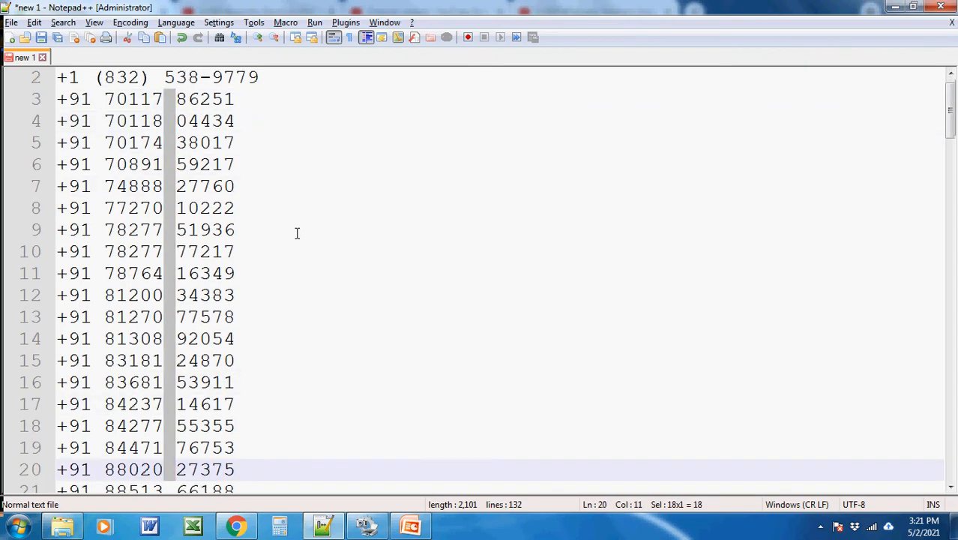
{"action": "key", "text": "alt+shift+Down"}
{"action": "key", "text": "alt+shift+Down"}
{"action": "key", "text": "alt+shift+Down"}
{"action": "key", "text": "alt+shift+Down"}
{"action": "key", "text": "alt+shift+Down"}
{"action": "key", "text": "alt+shift+Down"}
{"action": "key", "text": "alt+shift+Down"}
{"action": "key", "text": "alt+shift+Down"}
{"action": "key", "text": "alt+shift+Down"}
{"action": "key", "text": "alt+shift+Down"}
{"action": "key", "text": "alt+shift+Down"}
{"action": "key", "text": "alt+shift+Down"}
{"action": "key", "text": "alt+shift+Down"}
{"action": "key", "text": "alt+shift+Down"}
{"action": "key", "text": "alt+shift+Down"}
{"action": "key", "text": "alt+shift+Down"}
{"action": "key", "text": "alt+shift+Down"}
{"action": "key", "text": "alt+shift+Down"}
{"action": "key", "text": "alt+shift+Down"}
{"action": "key", "text": "alt+shift+Down"}
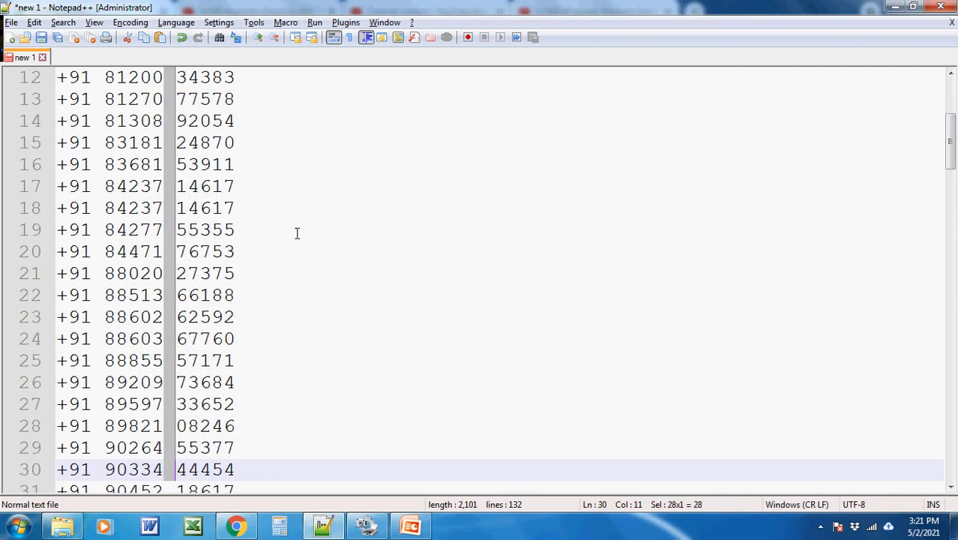
{"action": "key", "text": "alt+shift+Down"}
{"action": "key", "text": "alt+shift+Down"}
{"action": "key", "text": "alt+shift+Down"}
{"action": "key", "text": "alt+shift+Down"}
{"action": "key", "text": "alt+shift+Down"}
{"action": "key", "text": "alt+shift+Down"}
{"action": "key", "text": "alt+shift+Down"}
{"action": "key", "text": "alt+shift+Down"}
{"action": "key", "text": "alt+shift+Down"}
{"action": "key", "text": "alt+shift+Down"}
{"action": "key", "text": "alt+shift+Down"}
{"action": "key", "text": "alt+shift+Down"}
{"action": "key", "text": "alt+shift+Down"}
{"action": "key", "text": "alt+shift+Down"}
{"action": "key", "text": "alt+shift+Down"}
{"action": "key", "text": "alt+shift+Down"}
{"action": "key", "text": "alt+shift+Down"}
{"action": "key", "text": "alt+shift+Down"}
{"action": "key", "text": "alt+shift+Down"}
{"action": "key", "text": "alt+shift+Down"}
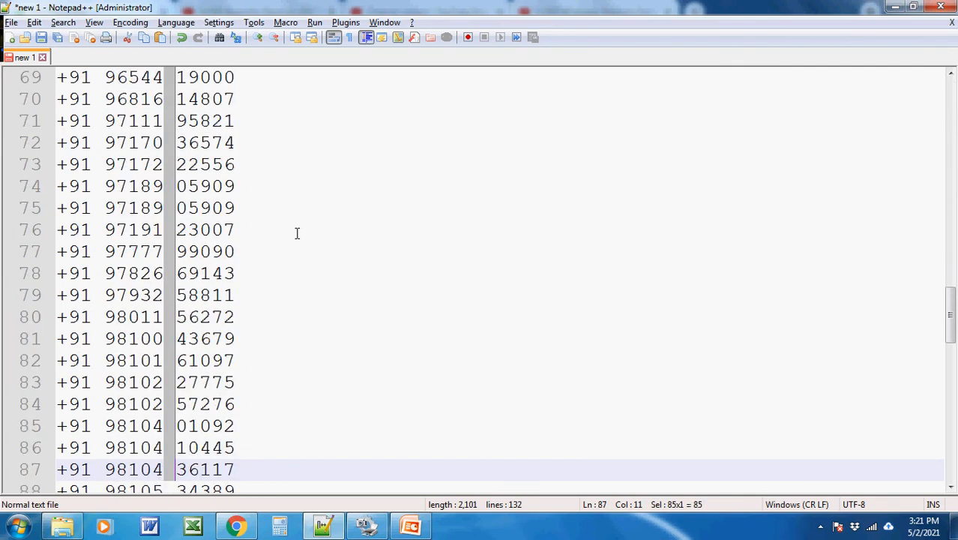
{"action": "key", "text": "alt+shift+Down"}
{"action": "key", "text": "alt+shift+Down"}
{"action": "key", "text": "alt+shift+Down"}
{"action": "key", "text": "alt+shift+Down"}
{"action": "key", "text": "alt+shift+Down"}
{"action": "key", "text": "alt+shift+Down"}
{"action": "key", "text": "alt+shift+Down"}
{"action": "key", "text": "alt+shift+Down"}
{"action": "key", "text": "alt+shift+Down"}
{"action": "key", "text": "alt+shift+Down"}
{"action": "key", "text": "alt+shift+Down"}
{"action": "key", "text": "alt+shift+Down"}
{"action": "key", "text": "alt+shift+Down"}
{"action": "key", "text": "alt+shift+Down"}
{"action": "key", "text": "alt+shift+Home"}
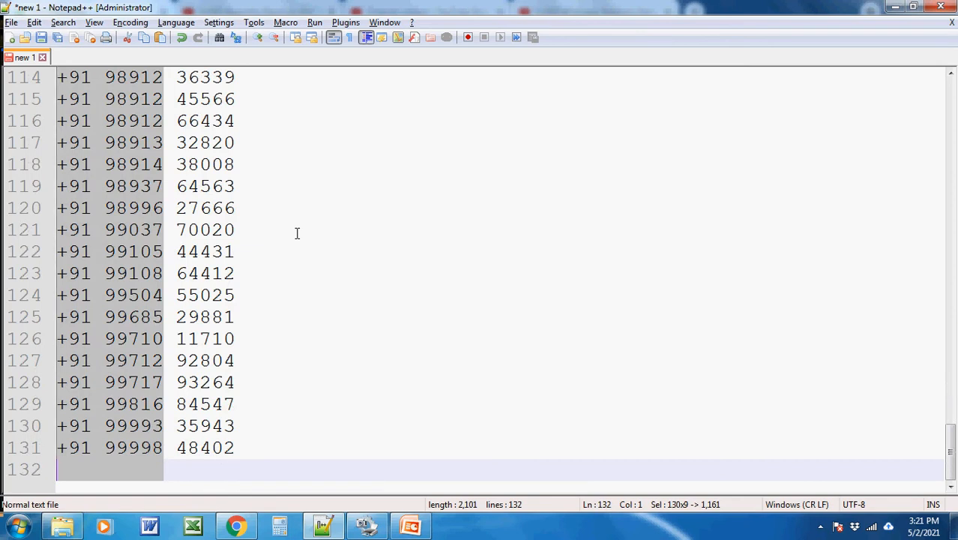
{"action": "key", "text": "alt+shift+Up"}
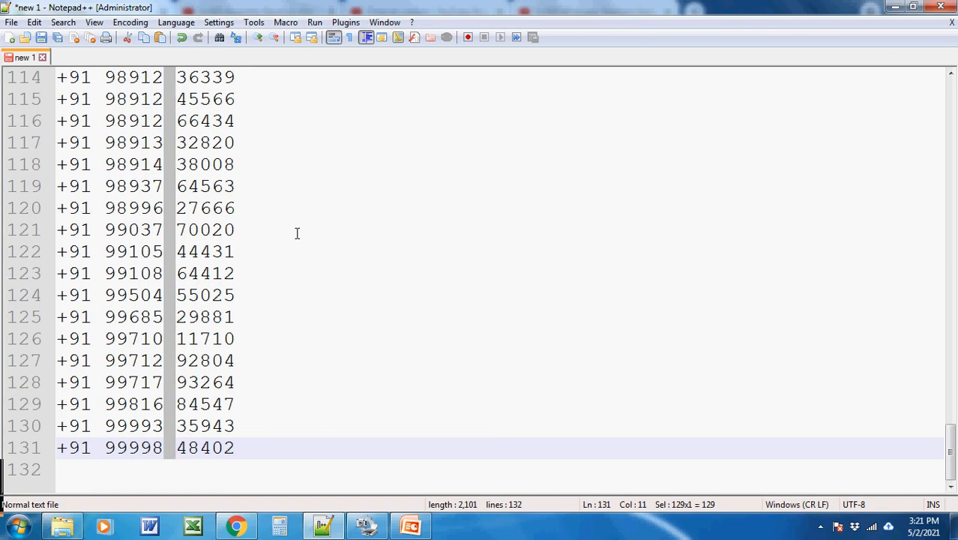
{"action": "key", "text": "Delete"}
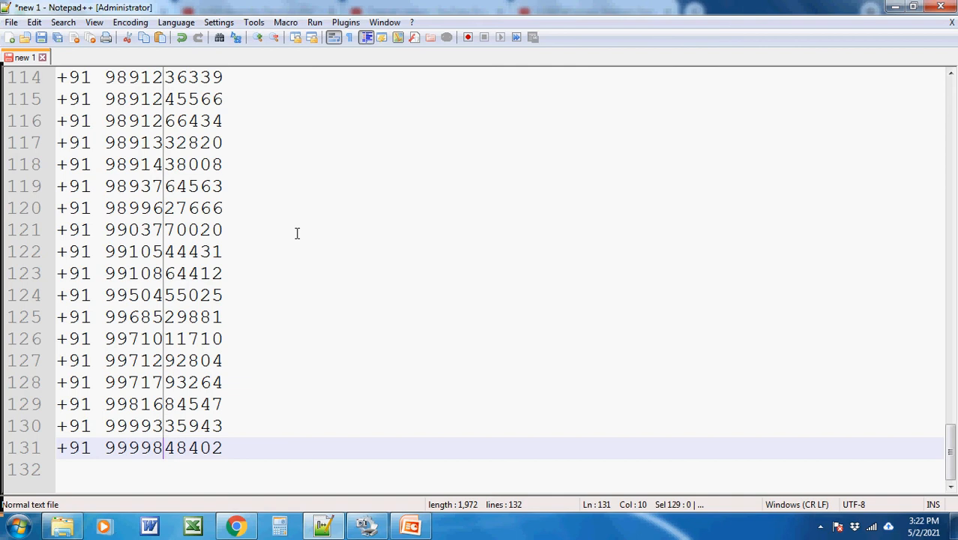
- Return to the start of the document to check the joined phone numbers
{"action": "key", "text": "Left"}
{"action": "key", "text": "Right"}
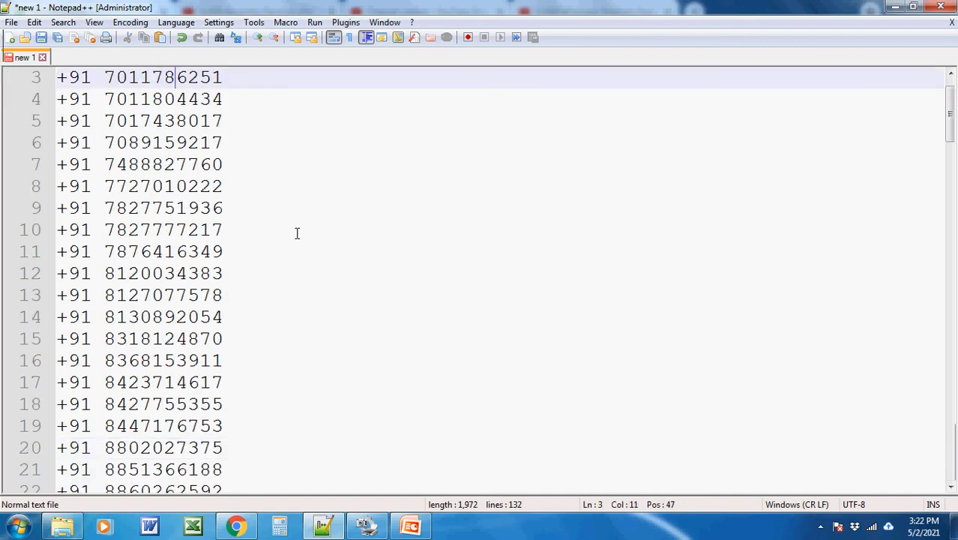
{"action": "key", "text": "Up"}
{"action": "key", "text": "ctrl+Home"}
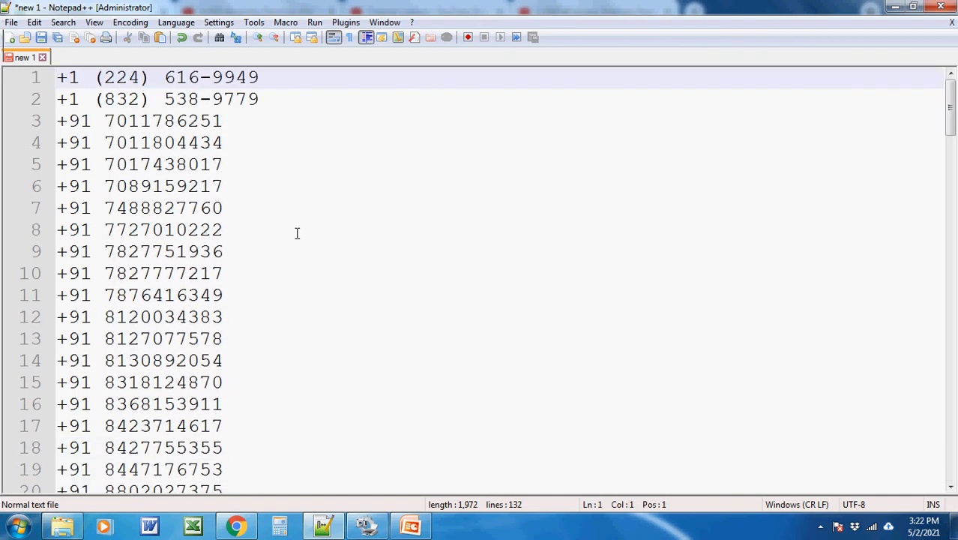
- Column-select the space after the +91 country code from line 3 to line 131 and delete it
{"action": "key", "text": "Down"}
{"action": "key", "text": "Down"}
{"action": "key", "text": "Left"}
{"action": "key", "text": "Left"}
{"action": "key", "text": "Down"}
{"action": "key", "text": "Left"}
{"action": "key", "text": "Left"}
{"action": "key", "text": "Left"}
{"action": "key", "text": "Left"}
{"action": "key", "text": "Left"}
{"action": "key", "text": "Left"}
{"action": "key", "text": "Left"}
{"action": "key", "text": "Left"}
{"action": "key", "text": "Left"}
{"action": "key", "text": "Left"}
{"action": "key", "text": "Left"}
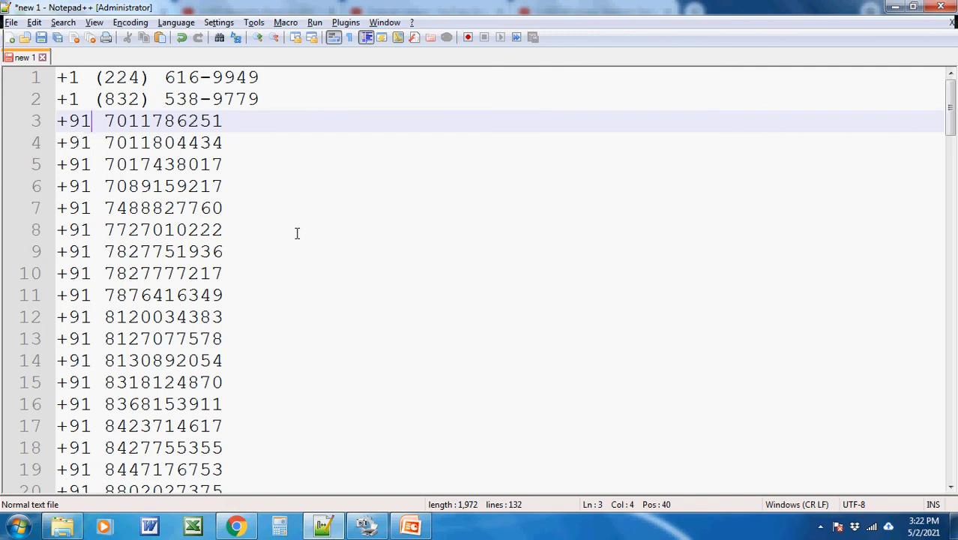
{"action": "key", "text": "shift+Right"}
{"action": "key", "text": "alt+shift+Down"}
{"action": "key", "text": "alt+shift+Down"}
{"action": "key", "text": "alt+shift+Down"}
{"action": "key", "text": "alt+shift+Down"}
{"action": "key", "text": "alt+shift+Down"}
{"action": "key", "text": "alt+shift+Down"}
{"action": "key", "text": "alt+shift+Down"}
{"action": "key", "text": "alt+shift+Down"}
{"action": "key", "text": "alt+shift+Down"}
{"action": "key", "text": "alt+shift+Down"}
{"action": "key", "text": "alt+shift+Down"}
{"action": "key", "text": "alt+shift+Down"}
{"action": "key", "text": "alt+shift+Down"}
{"action": "key", "text": "alt+shift+Down"}
{"action": "key", "text": "alt+shift+Down"}
{"action": "key", "text": "alt+shift+Down"}
{"action": "key", "text": "alt+shift+Down"}
{"action": "key", "text": "alt+shift+Down"}
{"action": "key", "text": "alt+shift+Down"}
{"action": "key", "text": "alt+shift+Down"}
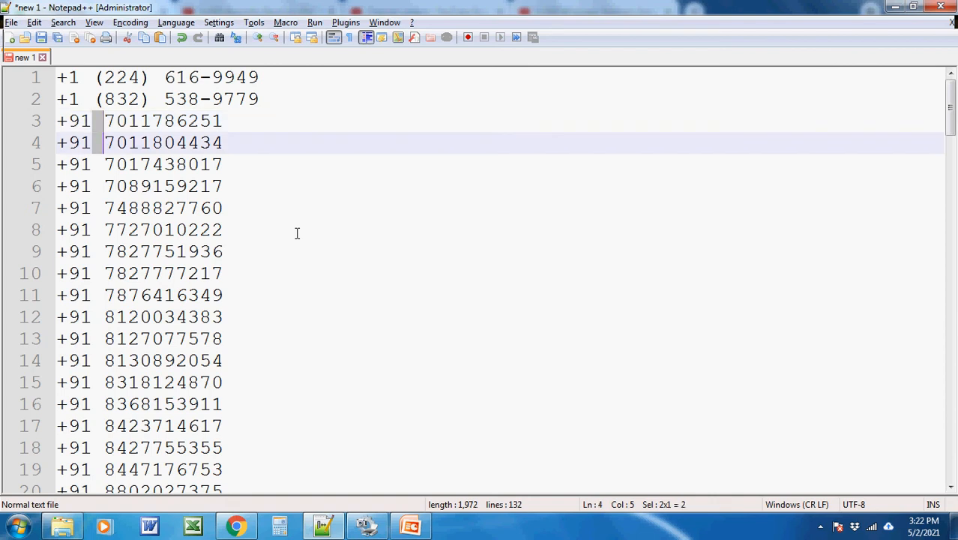
{"action": "key", "text": "alt+shift+Down"}
{"action": "key", "text": "alt+shift+Down"}
{"action": "key", "text": "alt+shift+Down"}
{"action": "key", "text": "alt+shift+Down"}
{"action": "key", "text": "alt+shift+Down"}
{"action": "key", "text": "alt+shift+Down"}
{"action": "key", "text": "alt+shift+Down"}
{"action": "key", "text": "alt+shift+Down"}
{"action": "key", "text": "alt+shift+Down"}
{"action": "key", "text": "alt+shift+Down"}
{"action": "key", "text": "alt+shift+Down"}
{"action": "key", "text": "alt+shift+Down"}
{"action": "key", "text": "alt+shift+Down"}
{"action": "key", "text": "alt+shift+Down"}
{"action": "key", "text": "alt+shift+Down"}
{"action": "key", "text": "alt+shift+Down"}
{"action": "key", "text": "alt+shift+Down"}
{"action": "key", "text": "alt+shift+Down"}
{"action": "key", "text": "alt+shift+Down"}
{"action": "key", "text": "alt+shift+Down"}
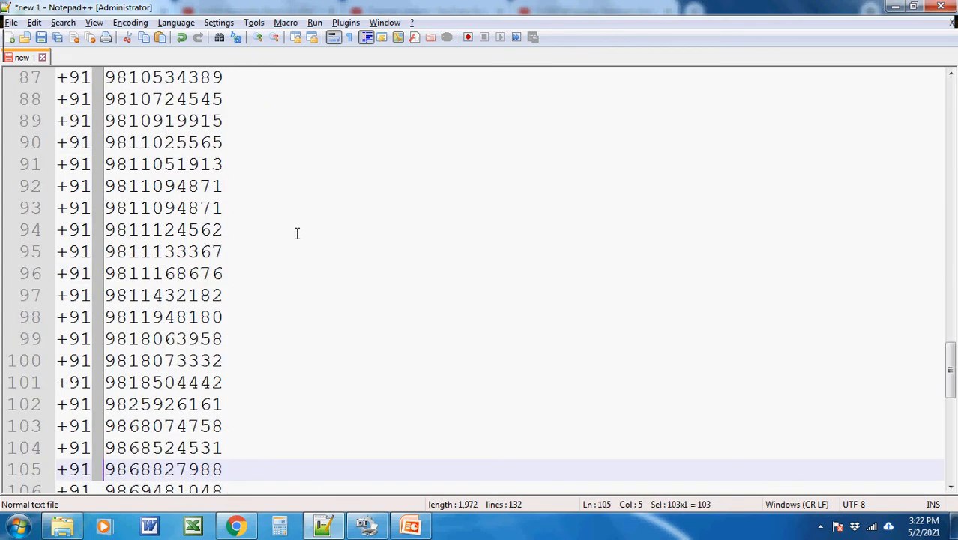
{"action": "key", "text": "alt+shift+Down"}
{"action": "key", "text": "alt+shift+Down"}
{"action": "key", "text": "alt+shift+Down"}
{"action": "key", "text": "alt+shift+Down"}
{"action": "key", "text": "alt+shift+Down"}
{"action": "key", "text": "alt+shift+Down"}
{"action": "key", "text": "alt+shift+Down"}
{"action": "key", "text": "alt+shift+Down"}
{"action": "key", "text": "alt+shift+Down"}
{"action": "key", "text": "alt+shift+Down"}
{"action": "key", "text": "alt+shift+Down"}
{"action": "key", "text": "alt+shift+Down"}
{"action": "key", "text": "alt+shift+Down"}
{"action": "key", "text": "alt+shift+Down"}
{"action": "key", "text": "alt+shift+Down"}
{"action": "key", "text": "alt+shift+Down"}
{"action": "key", "text": "alt+shift+Down"}
{"action": "key", "text": "alt+shift+Down"}
{"action": "key", "text": "alt+shift+Down"}
{"action": "key", "text": "alt+shift+Down"}
{"action": "key", "text": "alt+shift+Left"}
{"action": "key", "text": "alt+shift+Left"}
{"action": "key", "text": "alt+shift+Left"}
{"action": "key", "text": "alt+shift+Left"}
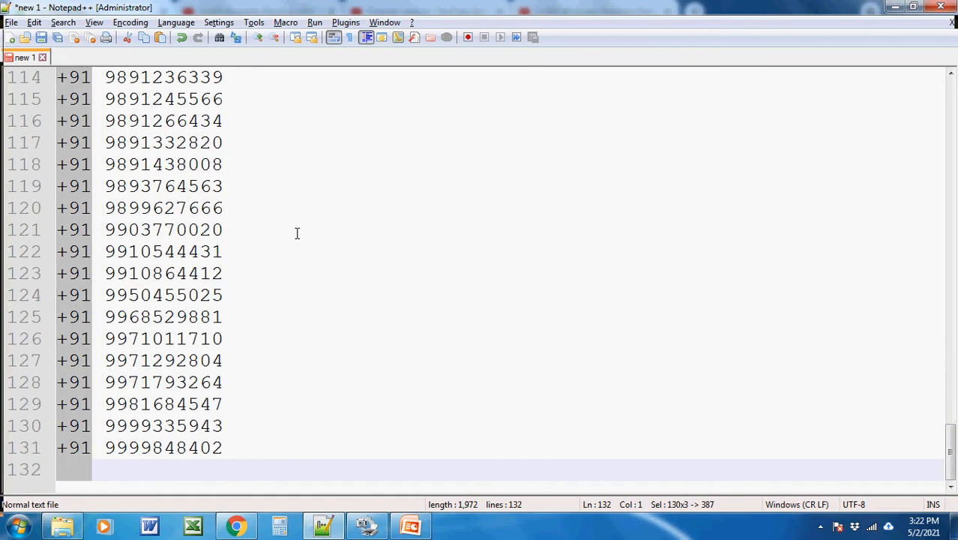
{"action": "key", "text": "alt+shift+Up"}
{"action": "key", "text": "alt+shift+Right"}
{"action": "key", "text": "alt+shift+Right"}
{"action": "key", "text": "alt+shift+Right"}
{"action": "key", "text": "alt+shift+Right"}
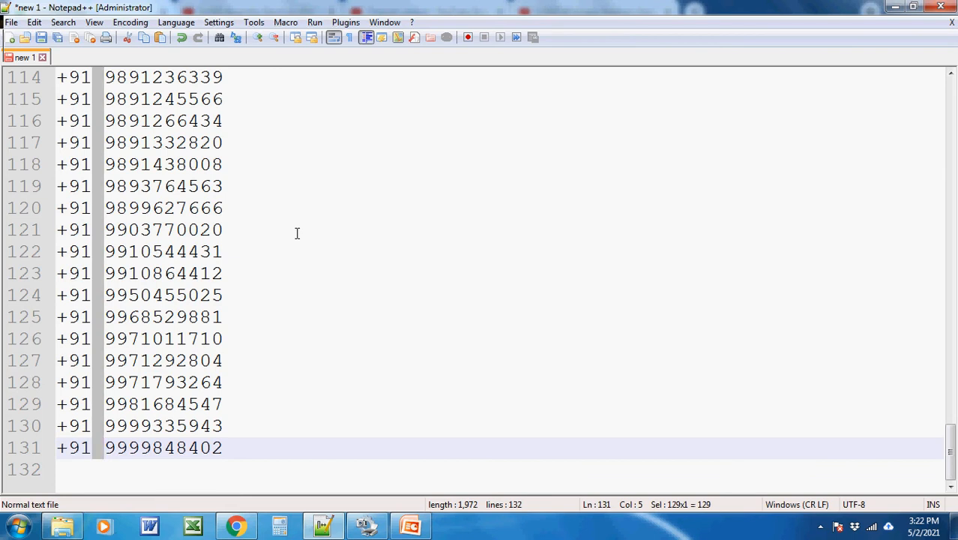
{"action": "key", "text": "Delete"}
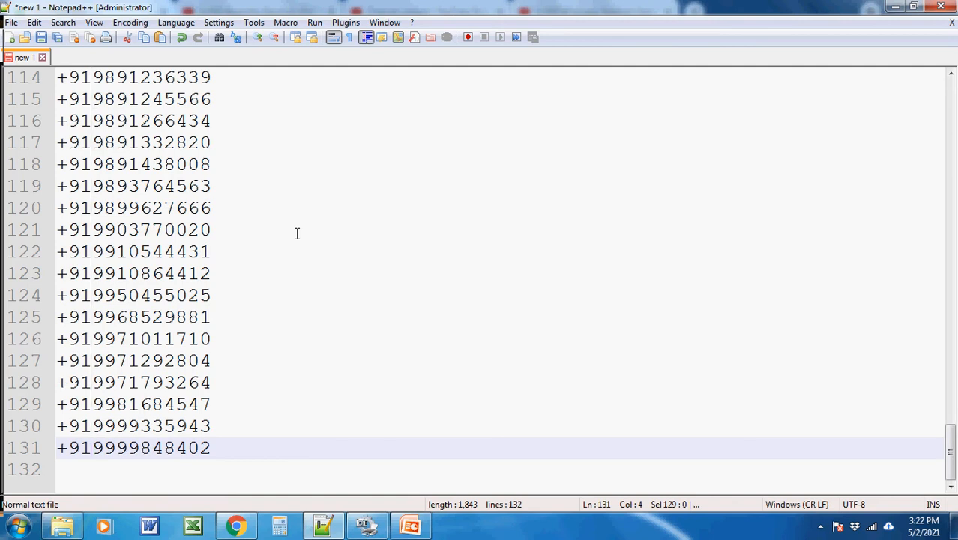
- Delete the two +1 phone number lines at the start of the document
{"action": "key", "text": "ctrl+Home"}
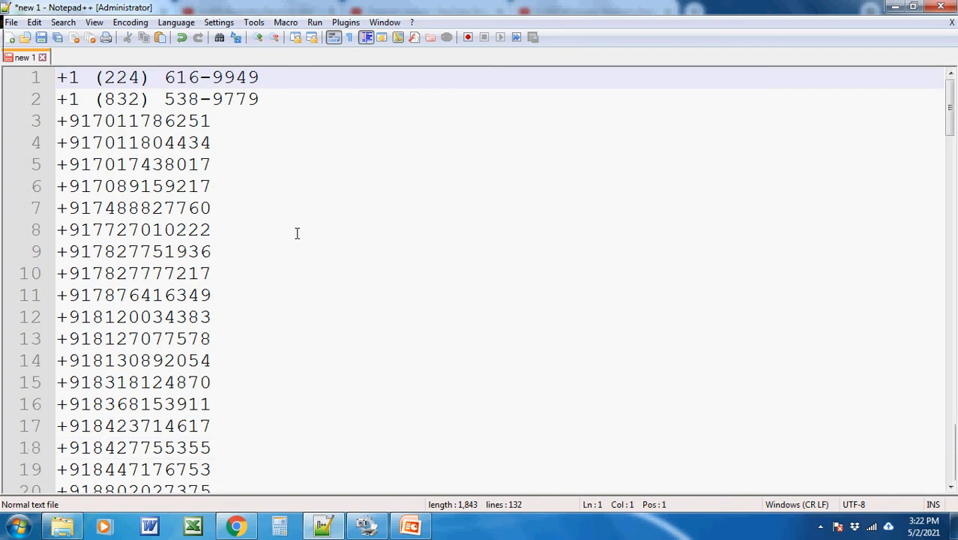
{"action": "key", "text": "shift+Down"}
{"action": "key", "text": "shift+Down"}
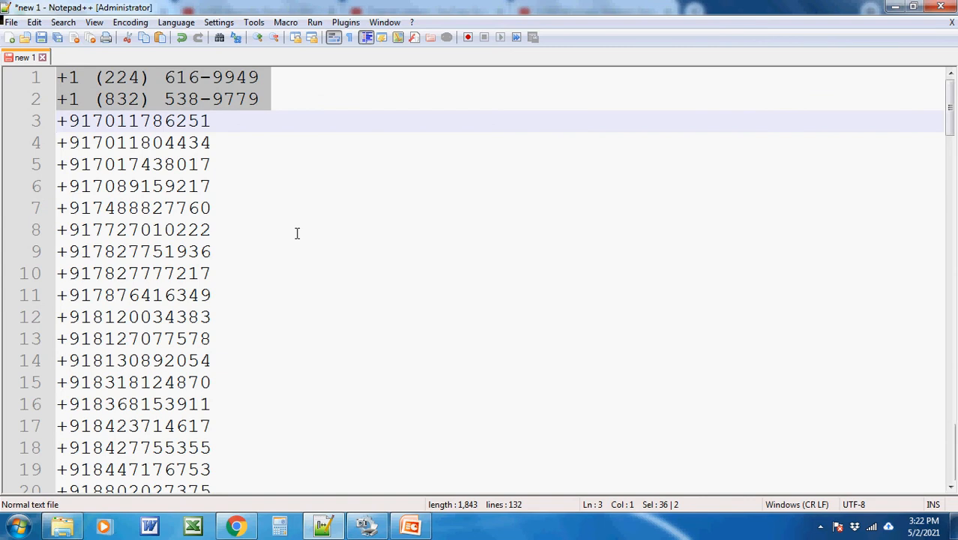
{"action": "key", "text": "Delete"}
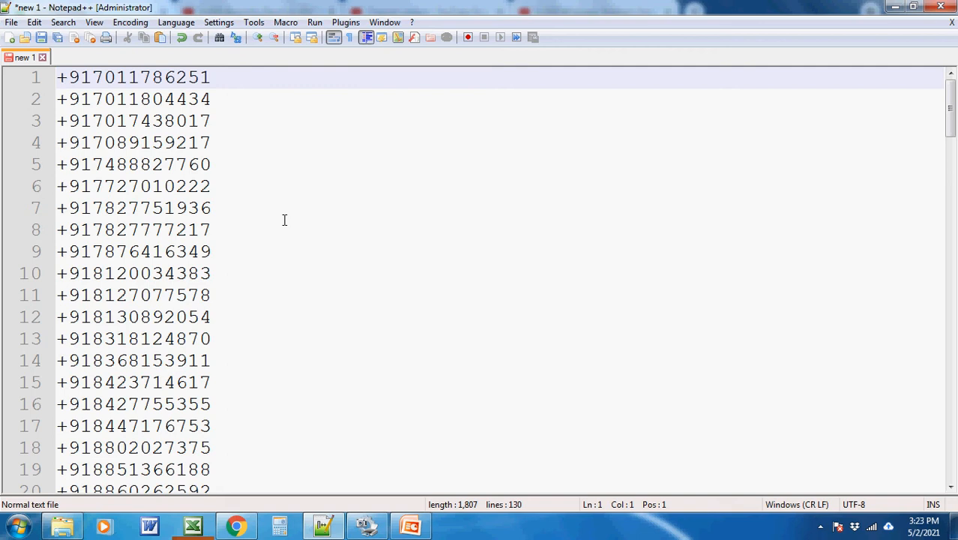
- Highlight the ten-digit mobile number that follows the +91 country code on line 1
{"action": "key", "text": "Right"}
{"action": "key", "text": "Right"}
{"action": "key", "text": "Right"}
{"action": "key", "text": "shift+End"}
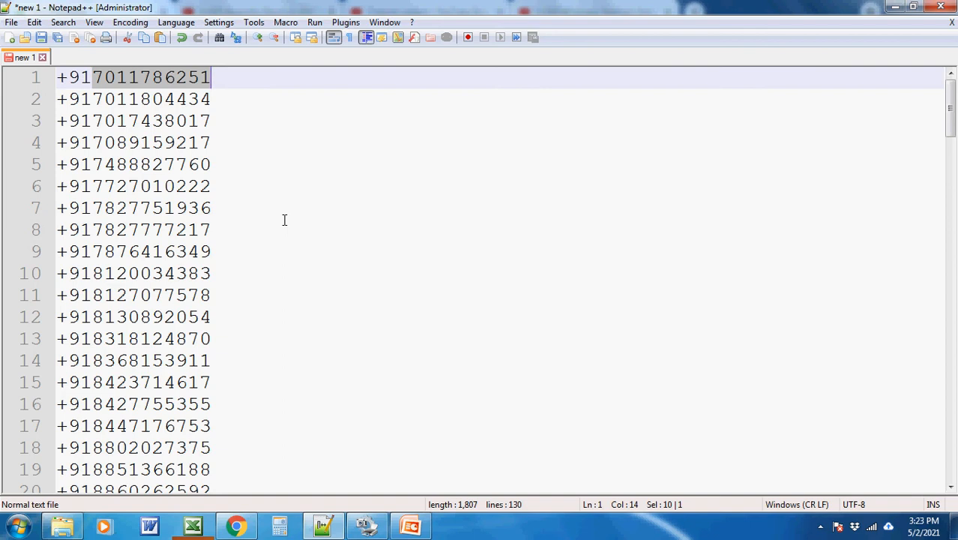
- Prefix the number on line 1 with "wa.me/" and remove its plus sign
{"action": "key", "text": "Home"}
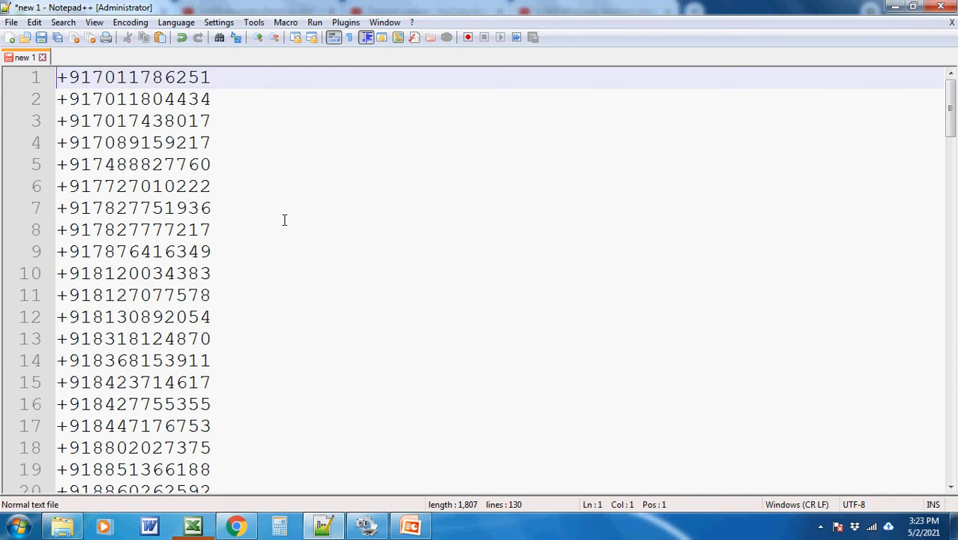
{"action": "type", "text": "wa"}
{"action": "type", "text": ".me"}
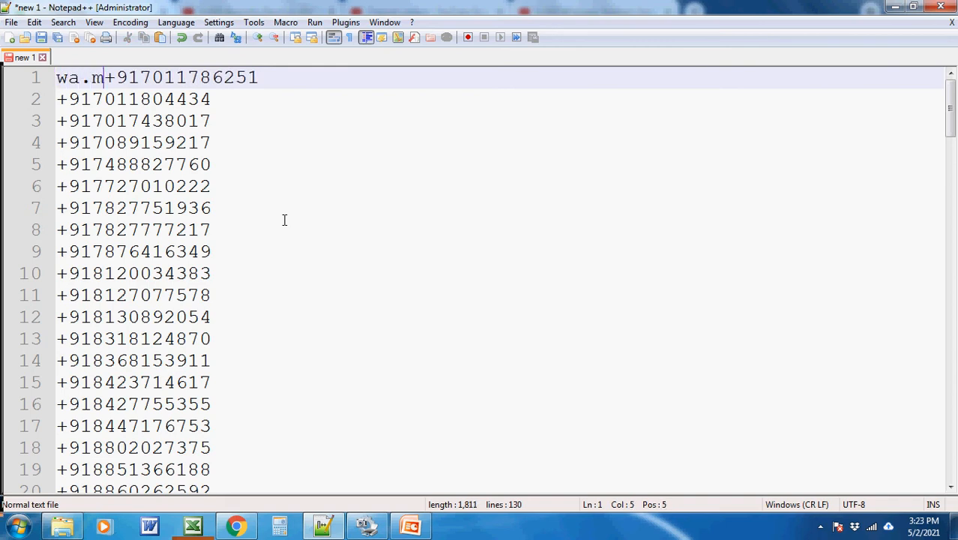
{"action": "type", "text": "/"}
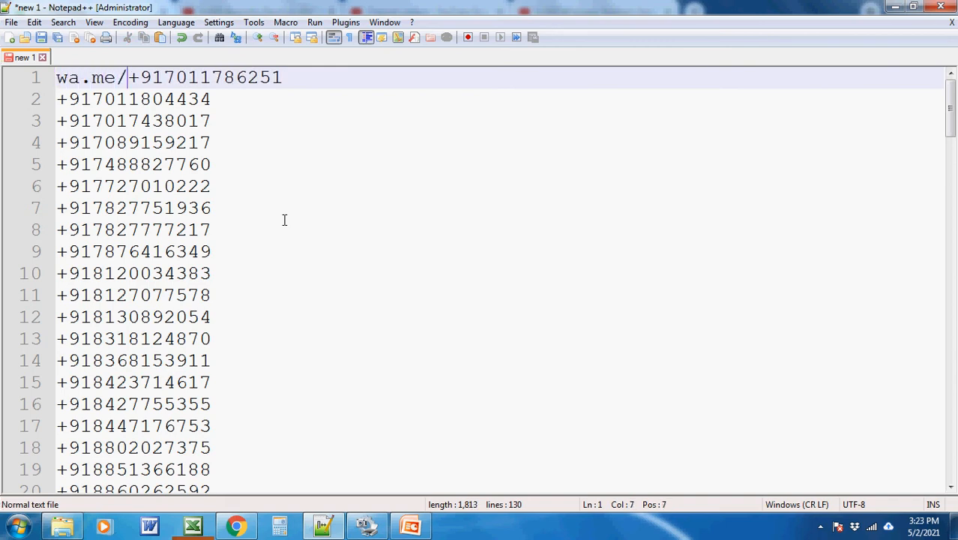
{"action": "key", "text": "Delete"}
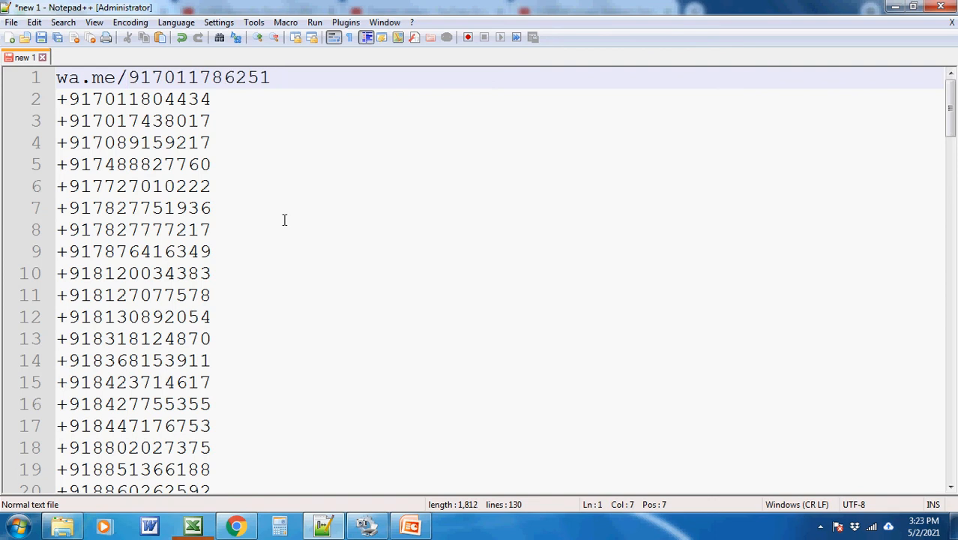
- Copy the whole wa.me link on line 1, then switch to WhatsApp Web in Chrome with the developer tools closed
{"action": "key", "text": "Home"}
{"action": "key", "text": "shift+End"}
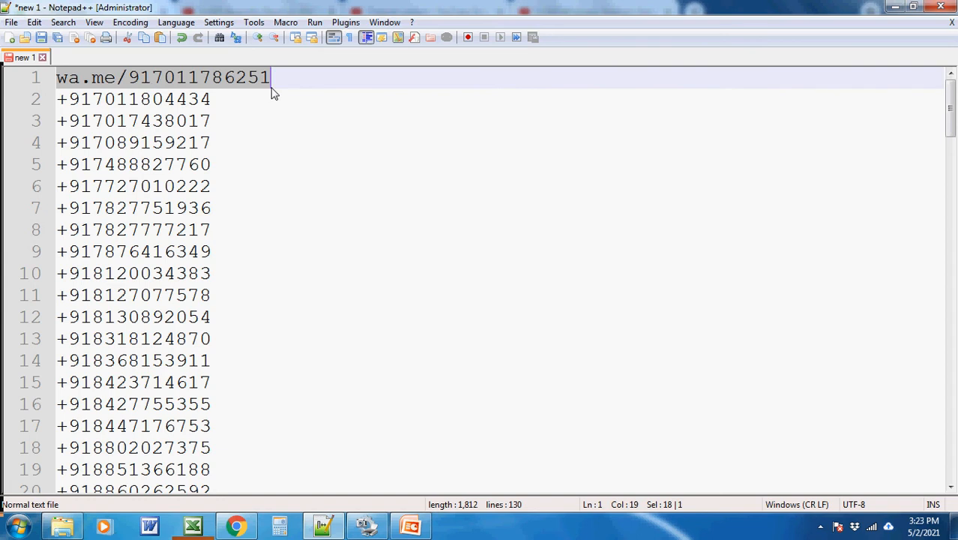
{"action": "right_click", "coordinate": [225, 80]}
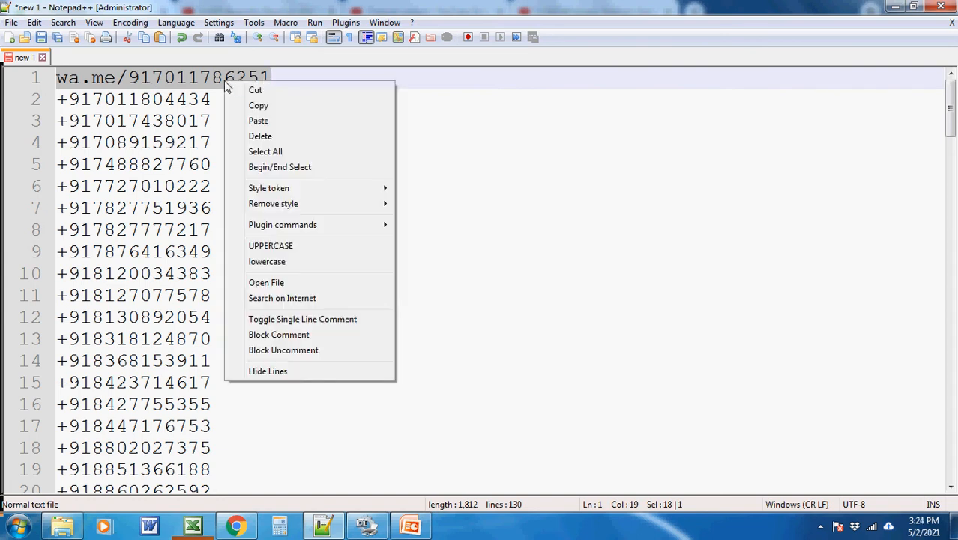
{"action": "left_click", "coordinate": [257, 107]}
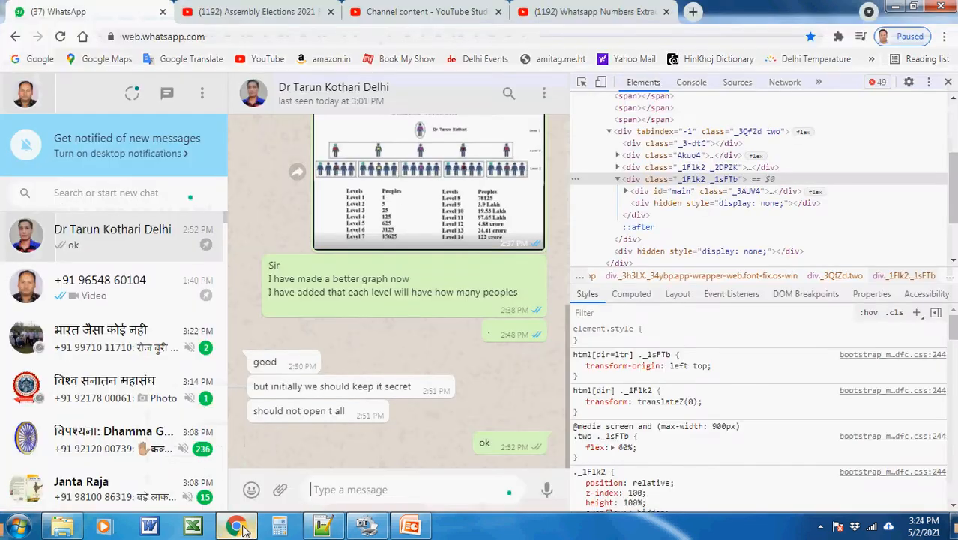
{"action": "left_click", "coordinate": [247, 529]}
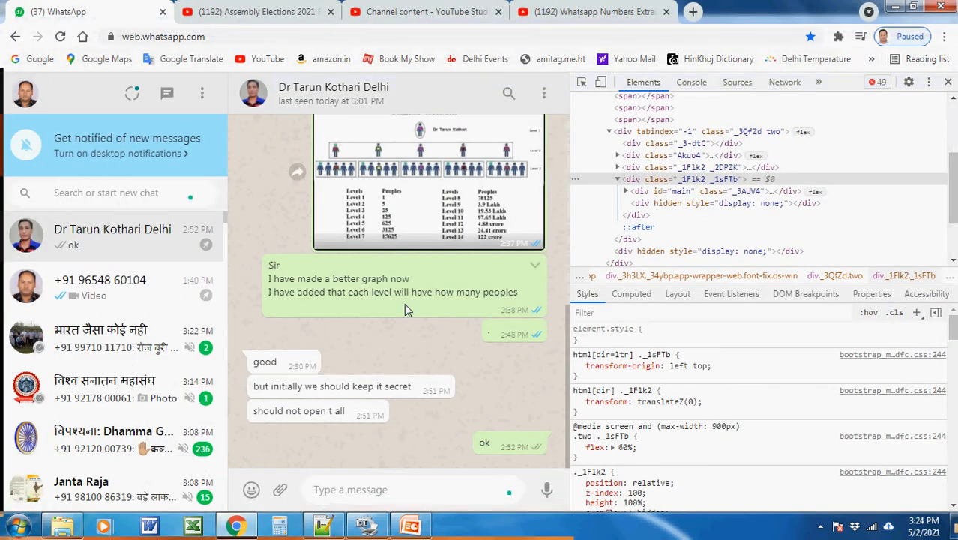
{"action": "left_click", "coordinate": [947, 82]}
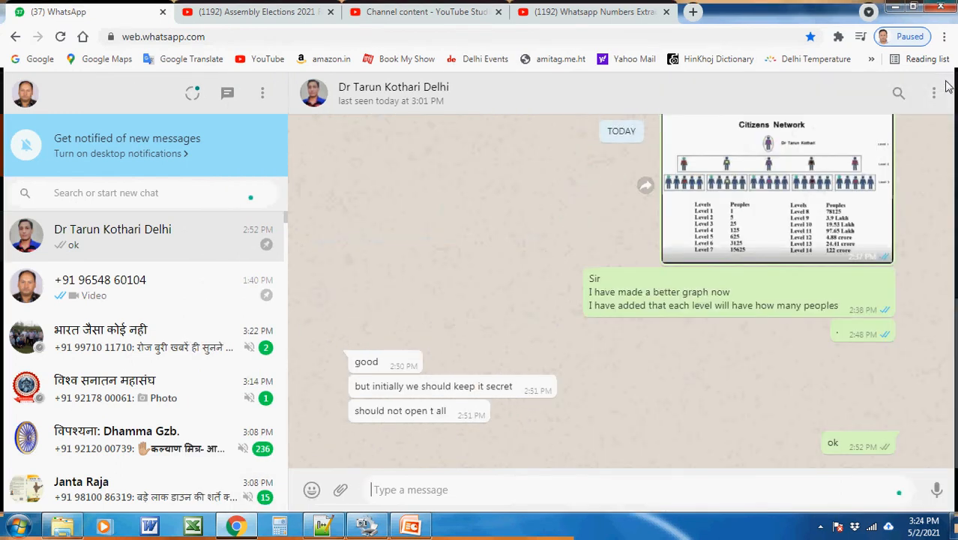
- Send the copied wa.me link in the second pinned chat and open the chat it points to
{"action": "left_click", "coordinate": [210, 279]}
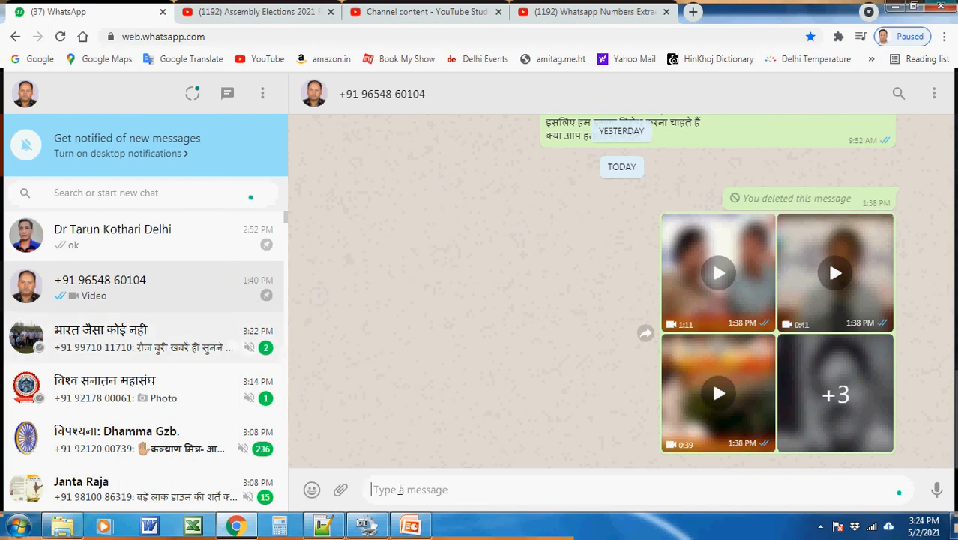
{"action": "right_click", "coordinate": [397, 488]}
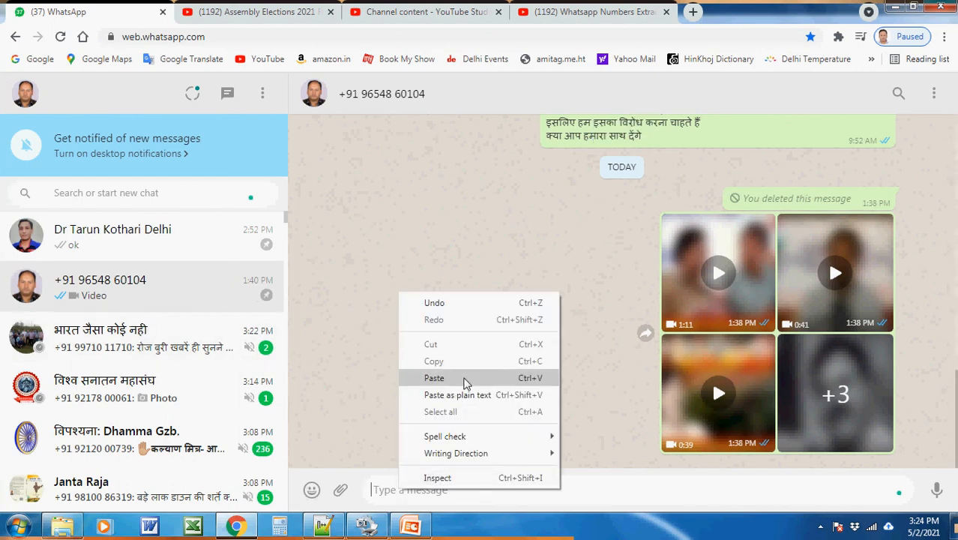
{"action": "left_click", "coordinate": [434, 378]}
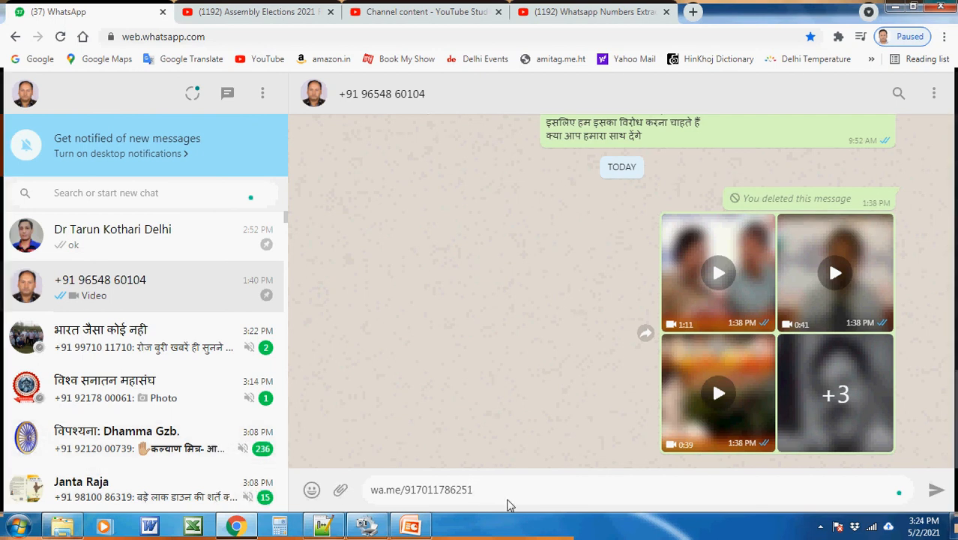
{"action": "key", "text": "Return"}
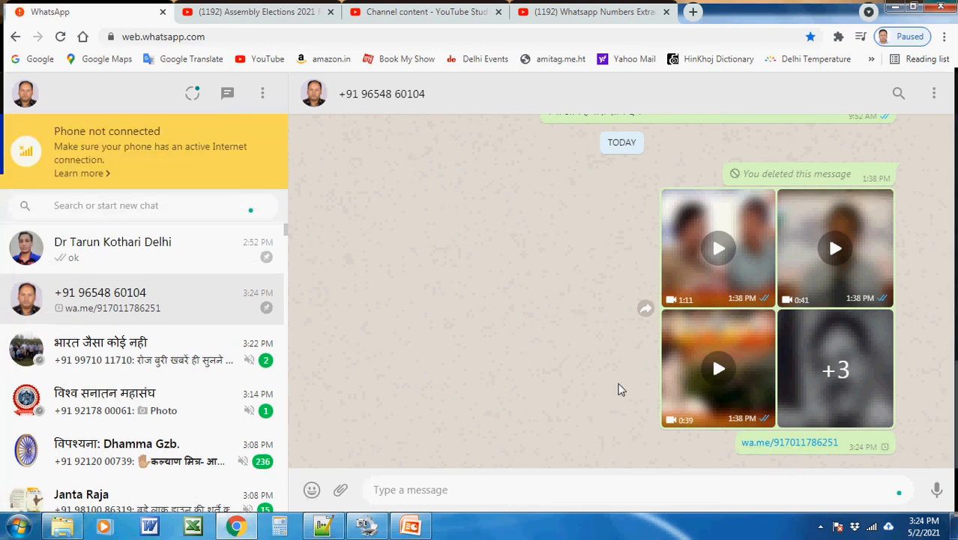
{"action": "left_click", "coordinate": [791, 447]}
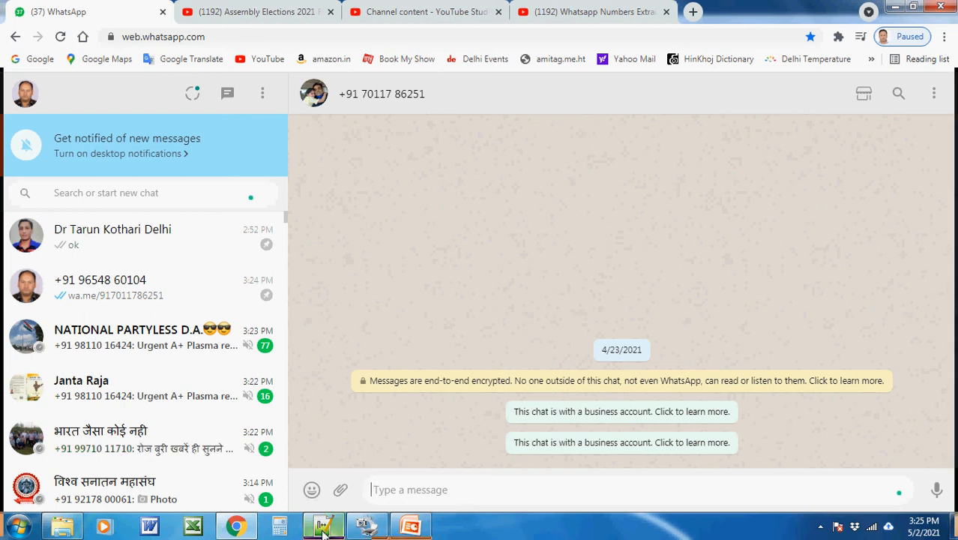
- Switch back to Notepad++ and highlight the "wa.me/" prefix on line 1
{"action": "mouse_move", "coordinate": [323, 532]}
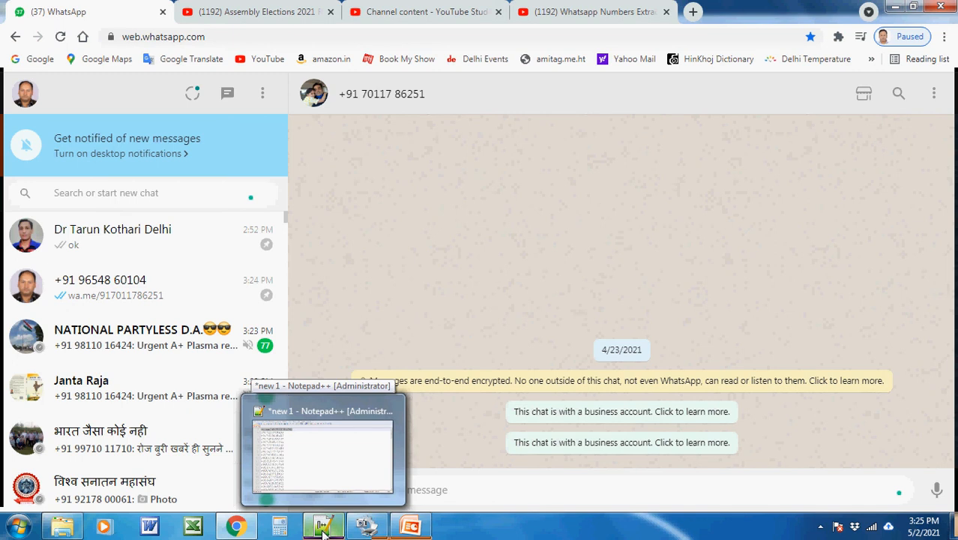
{"action": "left_click", "coordinate": [323, 531]}
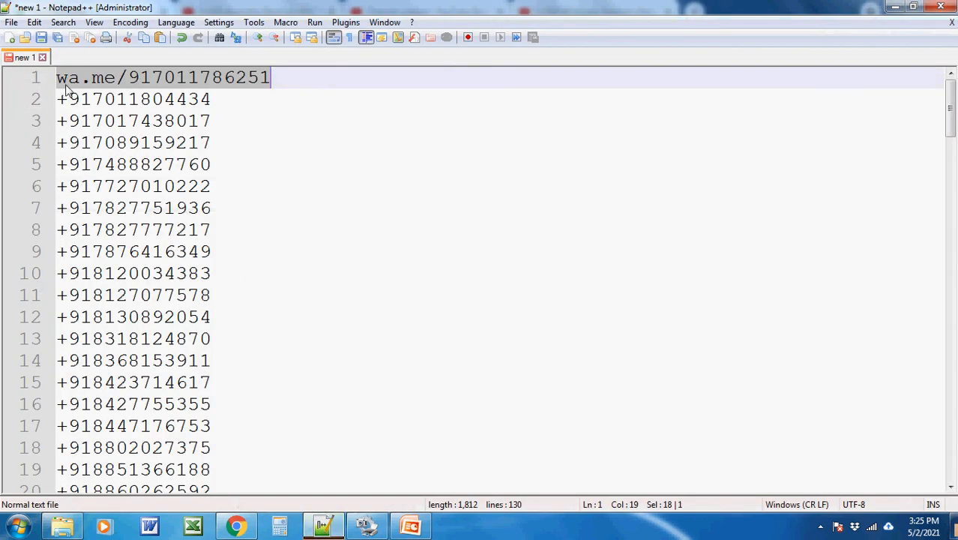
{"action": "left_click", "coordinate": [127, 78]}
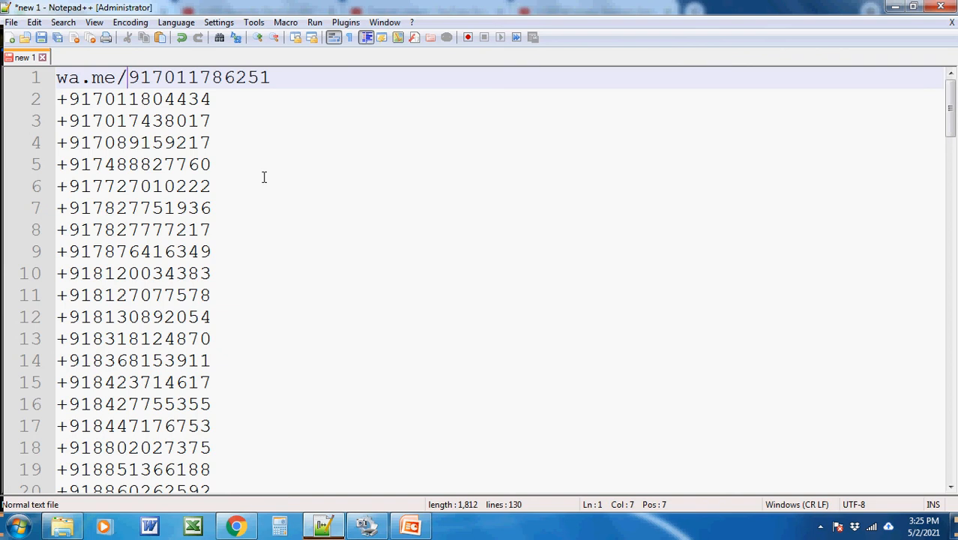
{"action": "key", "text": "shift+Home"}
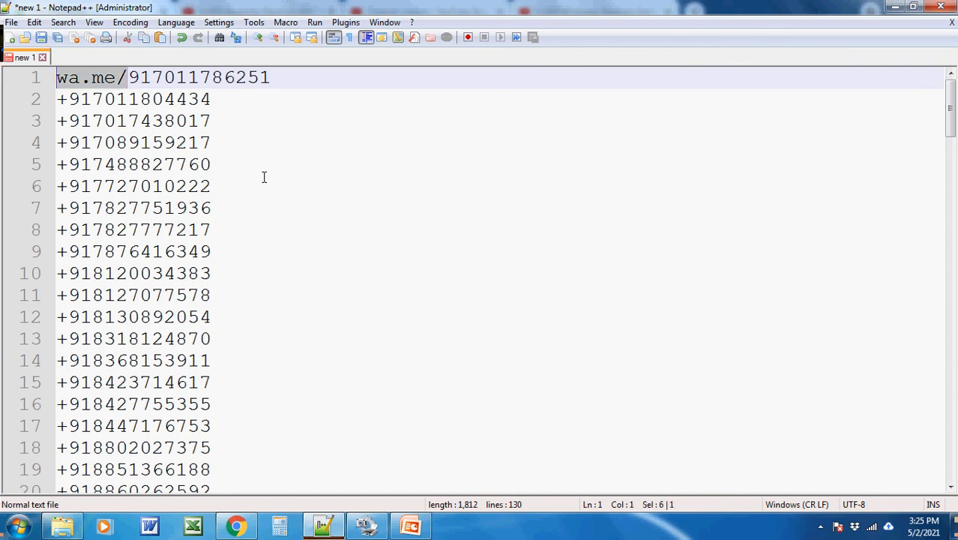
- Column-select the plus signs on lines 2 to 129 and replace them with the copied "wa.me/" prefix
{"action": "key", "text": "Down"}
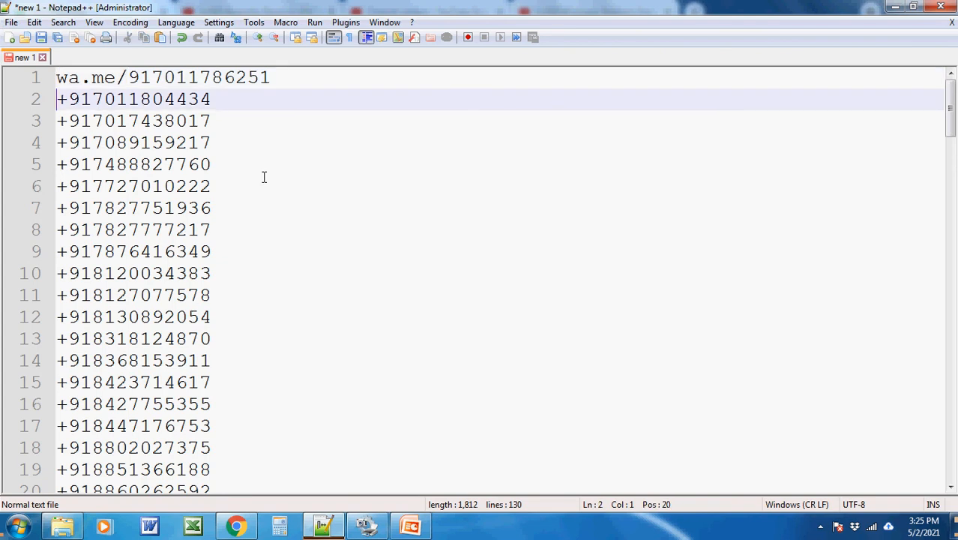
{"action": "key", "text": "shift+Right"}
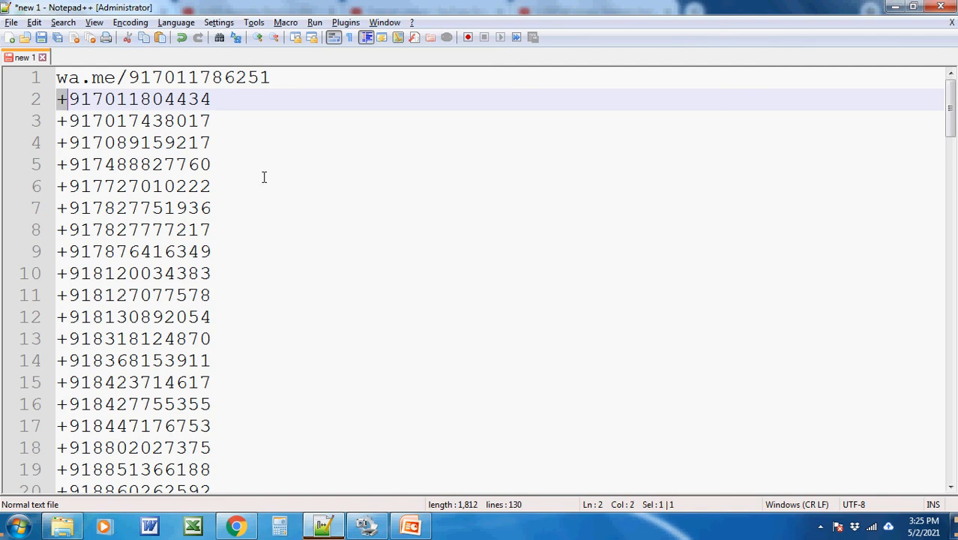
{"action": "key", "text": "alt+shift+Down"}
{"action": "key", "text": "alt+shift+Down"}
{"action": "key", "text": "alt+shift+Down"}
{"action": "key", "text": "alt+shift+Down"}
{"action": "key", "text": "alt+shift+Down"}
{"action": "key", "text": "alt+shift+Down"}
{"action": "key", "text": "alt+shift+Down"}
{"action": "key", "text": "alt+shift+Down"}
{"action": "key", "text": "alt+shift+Down"}
{"action": "key", "text": "alt+shift+Down"}
{"action": "key", "text": "alt+shift+Down"}
{"action": "key", "text": "alt+shift+Down"}
{"action": "key", "text": "alt+shift+Down"}
{"action": "key", "text": "alt+shift+Down"}
{"action": "key", "text": "alt+shift+Down"}
{"action": "key", "text": "alt+shift+Down"}
{"action": "key", "text": "alt+shift+Down"}
{"action": "key", "text": "alt+shift+Down"}
{"action": "key", "text": "alt+shift+Down"}
{"action": "key", "text": "alt+shift+Down"}
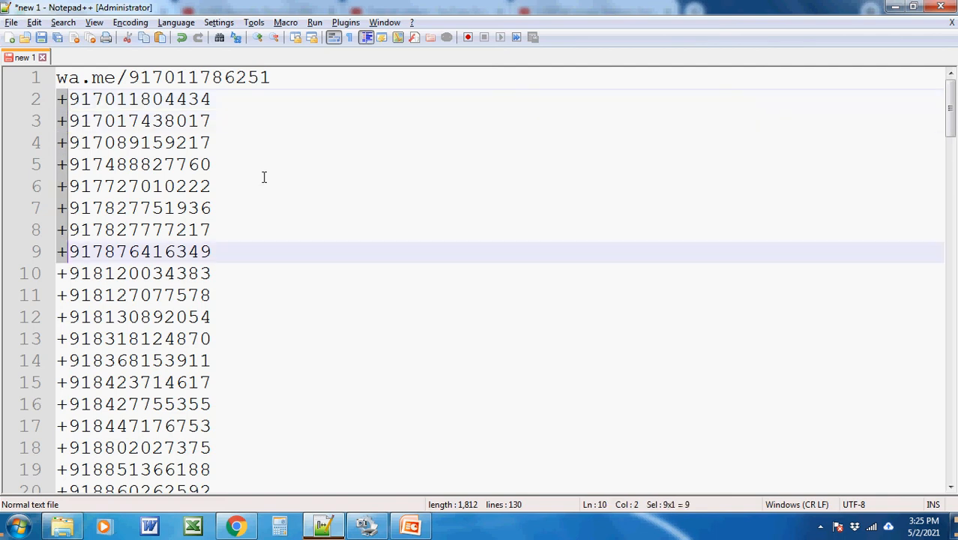
{"action": "key", "text": "alt+shift+Down"}
{"action": "key", "text": "alt+shift+Down"}
{"action": "key", "text": "alt+shift+Down"}
{"action": "key", "text": "alt+shift+Down"}
{"action": "key", "text": "alt+shift+Down"}
{"action": "key", "text": "alt+shift+Down"}
{"action": "key", "text": "alt+shift+Down"}
{"action": "key", "text": "alt+shift+Down"}
{"action": "key", "text": "alt+shift+Down"}
{"action": "key", "text": "alt+shift+Down"}
{"action": "key", "text": "alt+shift+Down"}
{"action": "key", "text": "alt+shift+Down"}
{"action": "key", "text": "alt+shift+Down"}
{"action": "key", "text": "alt+shift+Down"}
{"action": "key", "text": "alt+shift+Down"}
{"action": "key", "text": "alt+shift+Down"}
{"action": "key", "text": "alt+shift+Down"}
{"action": "key", "text": "alt+shift+Down"}
{"action": "key", "text": "alt+shift+Down"}
{"action": "key", "text": "alt+shift+Down"}
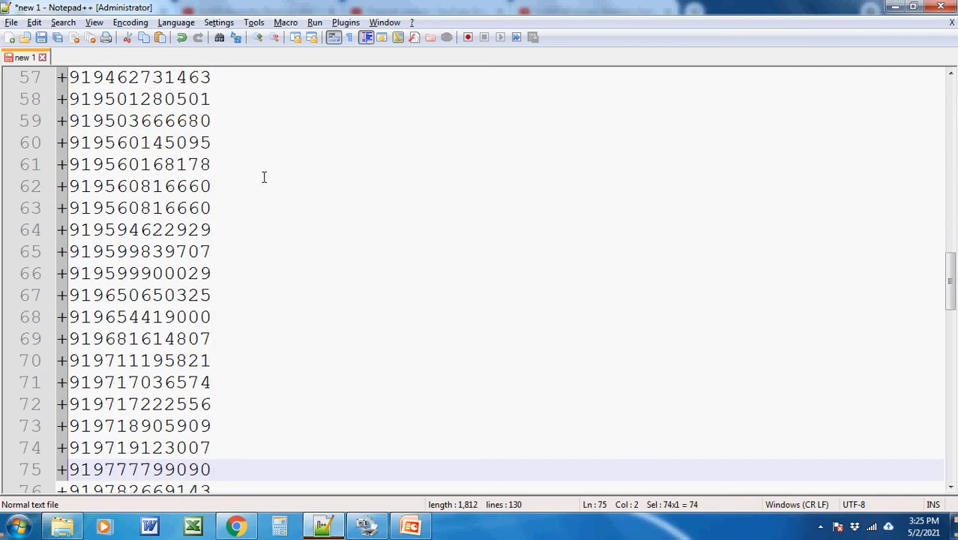
{"action": "key", "text": "alt+shift+Down"}
{"action": "key", "text": "alt+shift+Down"}
{"action": "key", "text": "alt+shift+Down"}
{"action": "key", "text": "alt+shift+Down"}
{"action": "key", "text": "alt+shift+Down"}
{"action": "key", "text": "alt+shift+Down"}
{"action": "key", "text": "alt+shift+Down"}
{"action": "key", "text": "alt+shift+Down"}
{"action": "key", "text": "alt+shift+Down"}
{"action": "key", "text": "alt+shift+Down"}
{"action": "key", "text": "alt+shift+Down"}
{"action": "key", "text": "alt+shift+Down"}
{"action": "key", "text": "alt+shift+Down"}
{"action": "key", "text": "alt+shift+Down"}
{"action": "key", "text": "alt+shift+Down"}
{"action": "key", "text": "alt+shift+Down"}
{"action": "key", "text": "alt+shift+Down"}
{"action": "key", "text": "alt+shift+Down"}
{"action": "key", "text": "alt+shift+Down"}
{"action": "key", "text": "alt+shift+Down"}
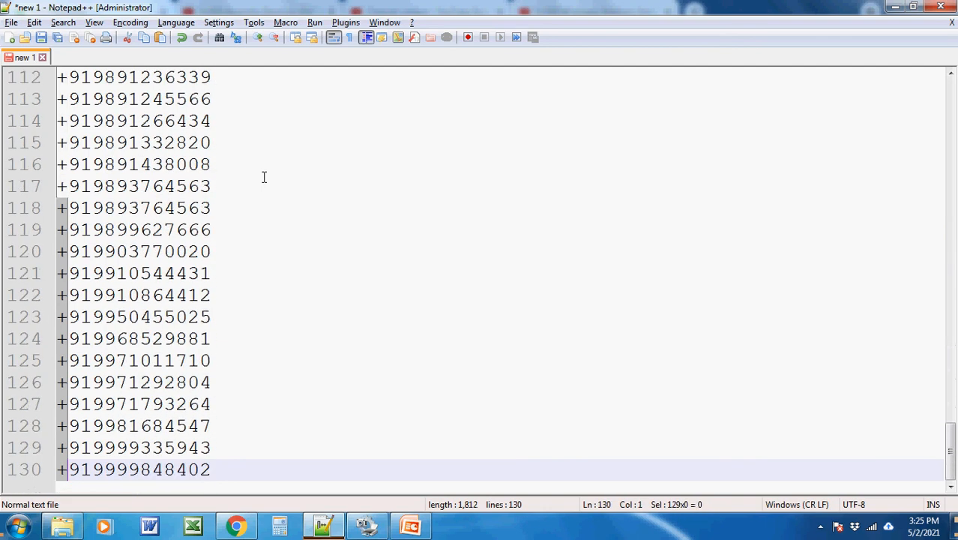
{"action": "key", "text": "alt+shift+Up"}
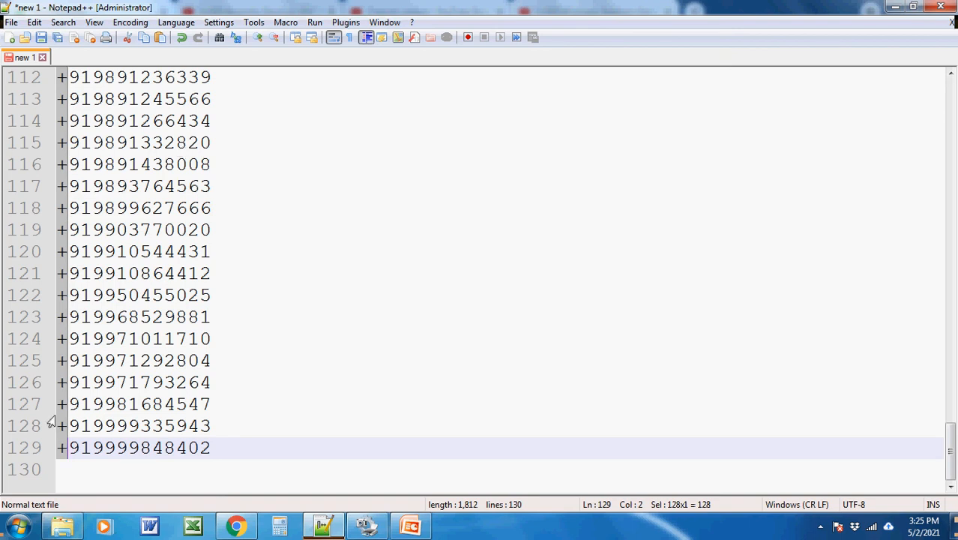
{"action": "right_click", "coordinate": [64, 453]}
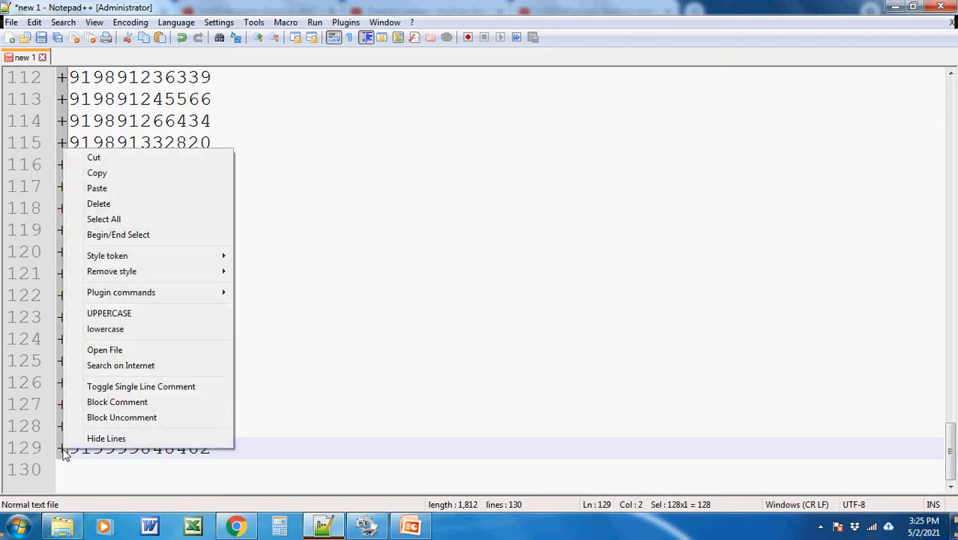
{"action": "left_click", "coordinate": [149, 192]}
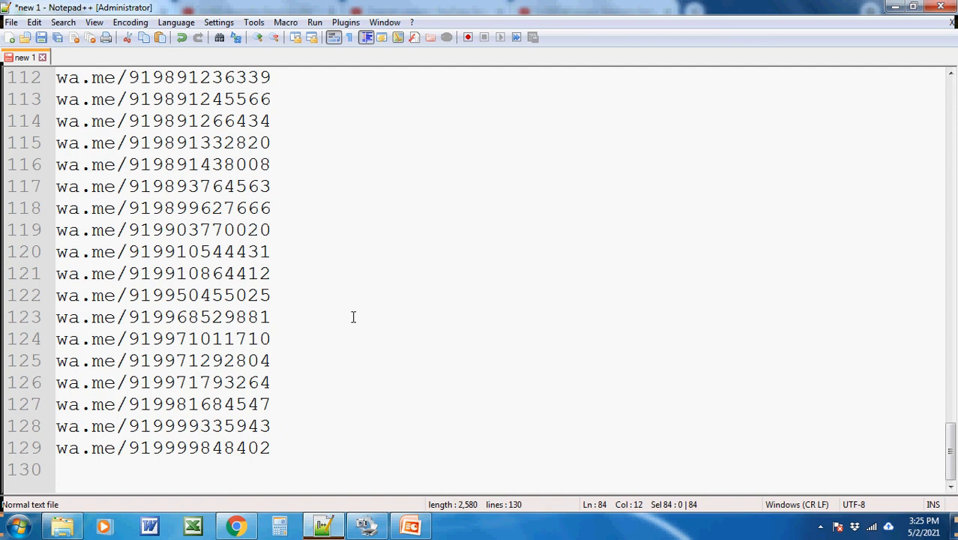
- Select the first ten wa.me links, on lines 1 to 10, and copy them
{"action": "key", "text": "ctrl+Home"}
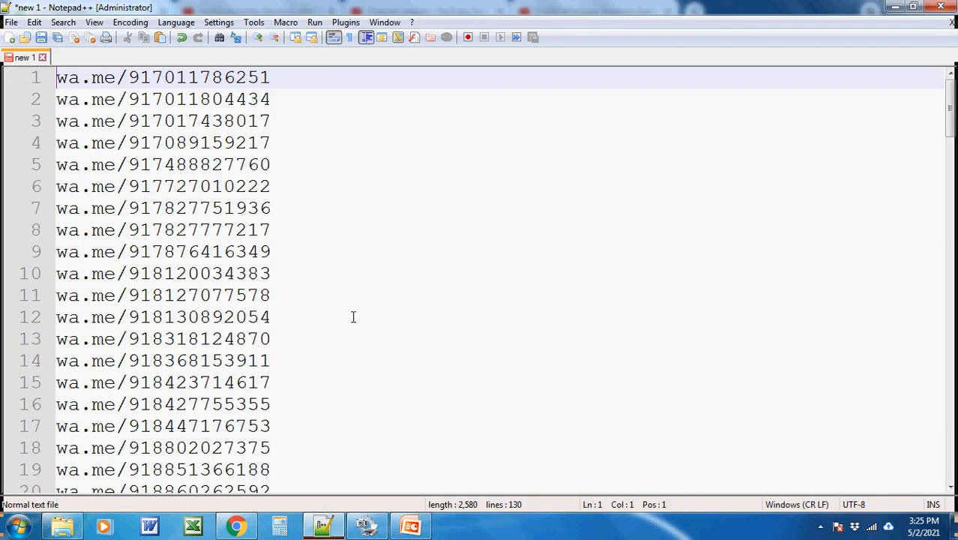
{"action": "key", "text": "shift+Down"}
{"action": "key", "text": "shift+Down"}
{"action": "key", "text": "shift+Down"}
{"action": "key", "text": "shift+Down"}
{"action": "key", "text": "shift+Down"}
{"action": "key", "text": "shift+Down"}
{"action": "key", "text": "shift+Down"}
{"action": "key", "text": "shift+Down"}
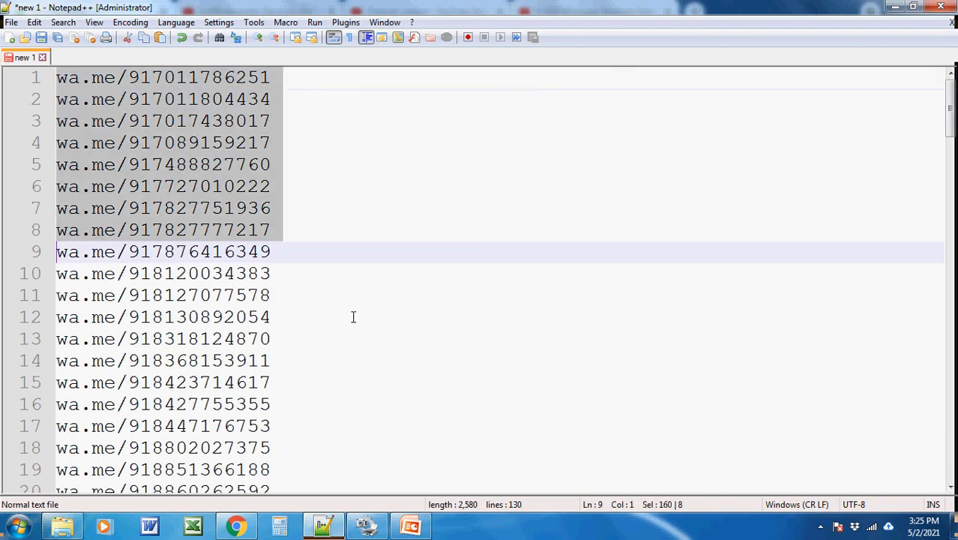
{"action": "key", "text": "shift+Up"}
{"action": "key", "text": "shift+Up"}
{"action": "key", "text": "shift+Up"}
{"action": "key", "text": "shift+Down"}
{"action": "key", "text": "shift+Down"}
{"action": "key", "text": "shift+Down"}
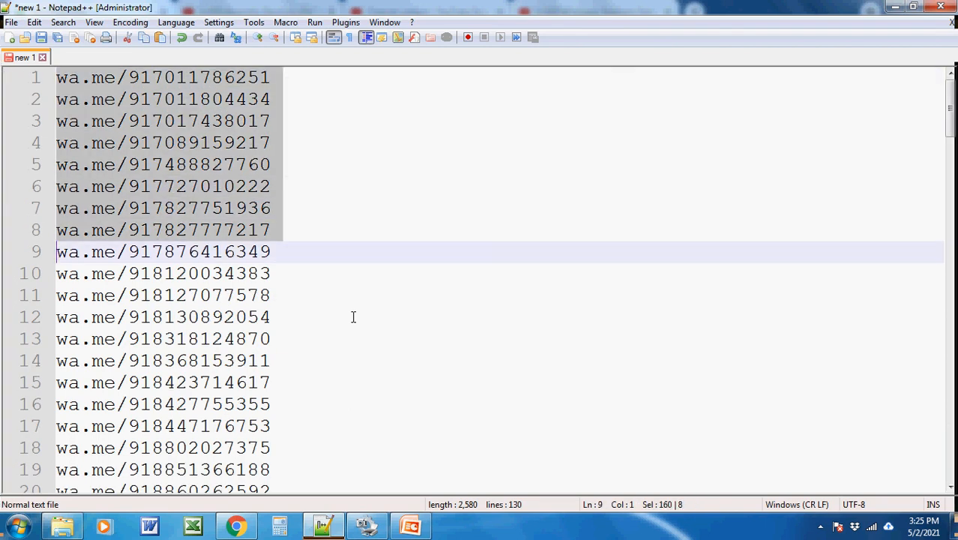
{"action": "key", "text": "shift+Down"}
{"action": "key", "text": "shift+Down"}
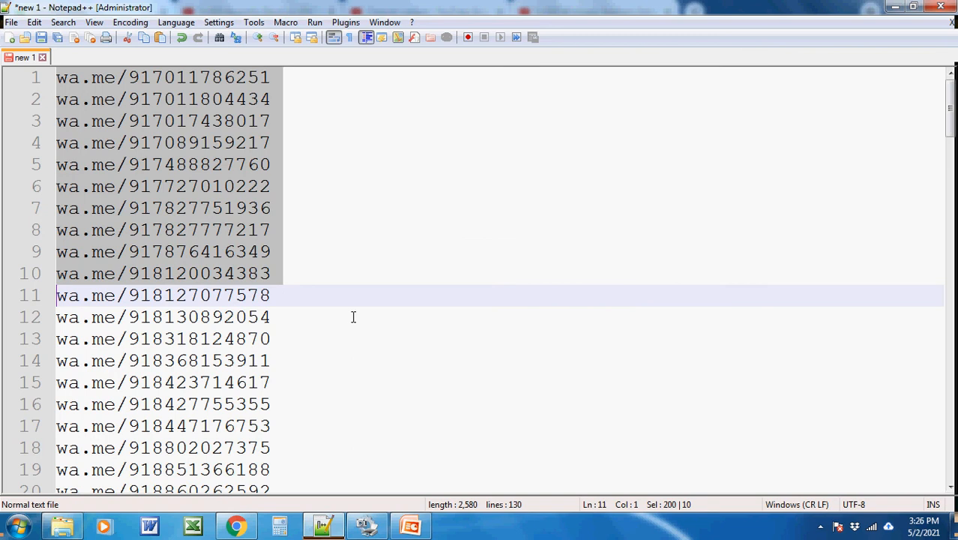
{"action": "right_click", "coordinate": [218, 211]}
{"action": "left_click", "coordinate": [245, 230]}
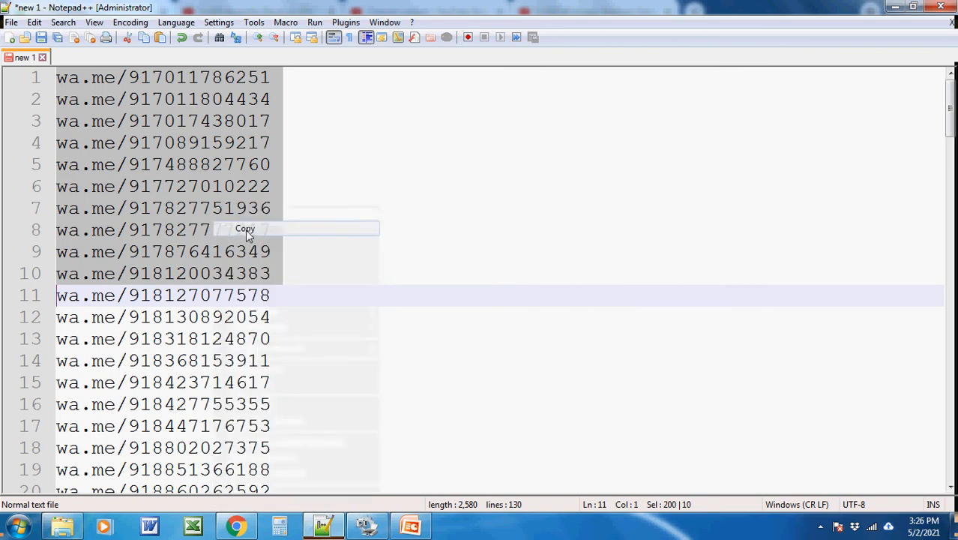
- Switch to WhatsApp Web in Chrome and send the ten copied wa.me links in the second pinned chat
{"action": "left_click", "coordinate": [236, 526]}
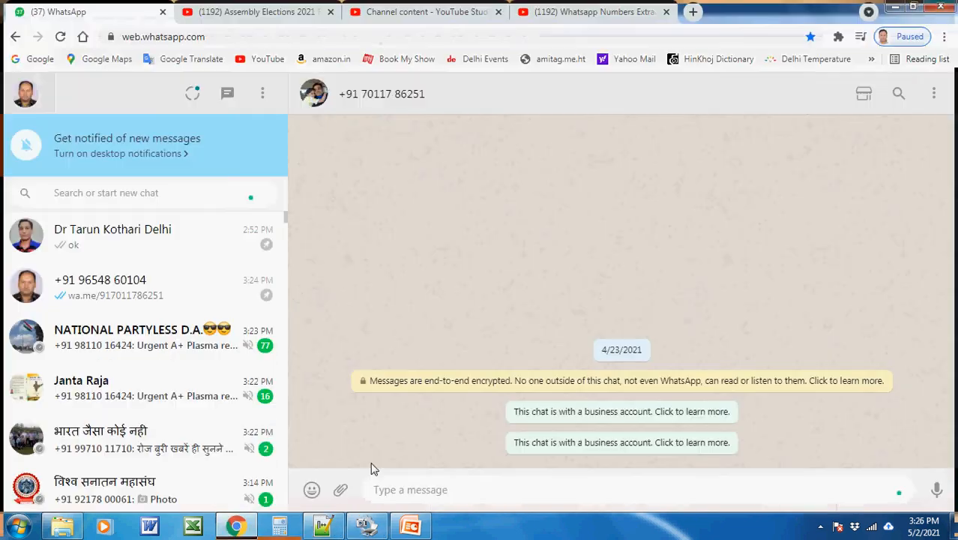
{"action": "left_click", "coordinate": [161, 296]}
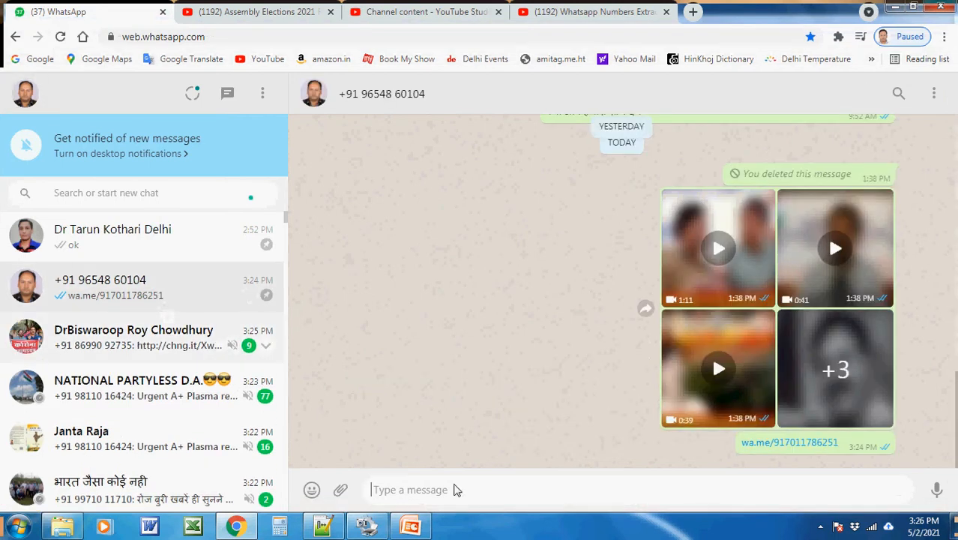
{"action": "right_click", "coordinate": [446, 494]}
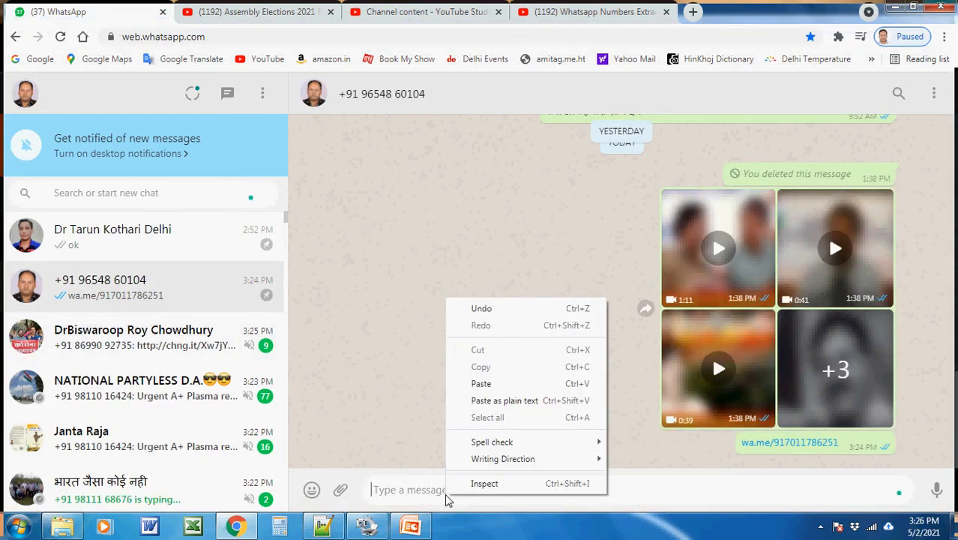
{"action": "left_click", "coordinate": [487, 384]}
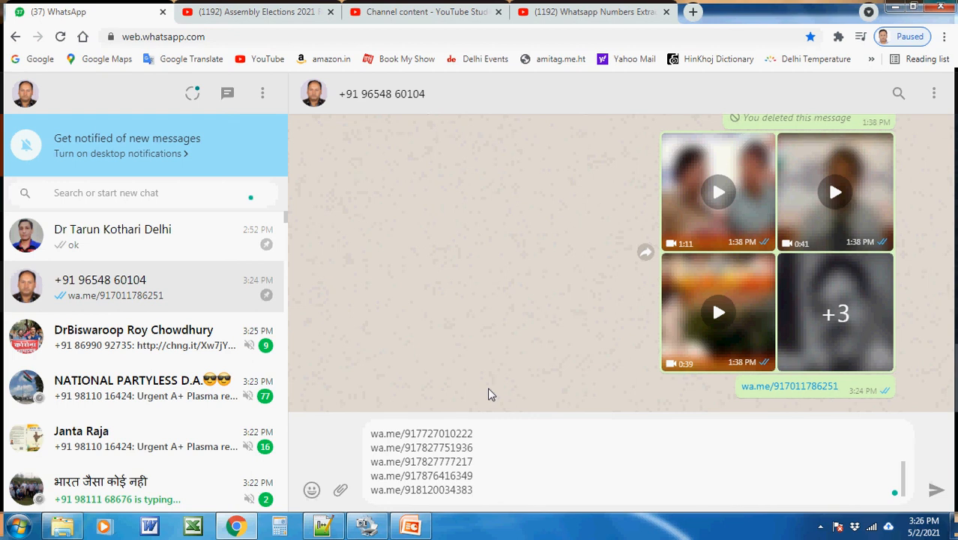
{"action": "key", "text": "Return"}
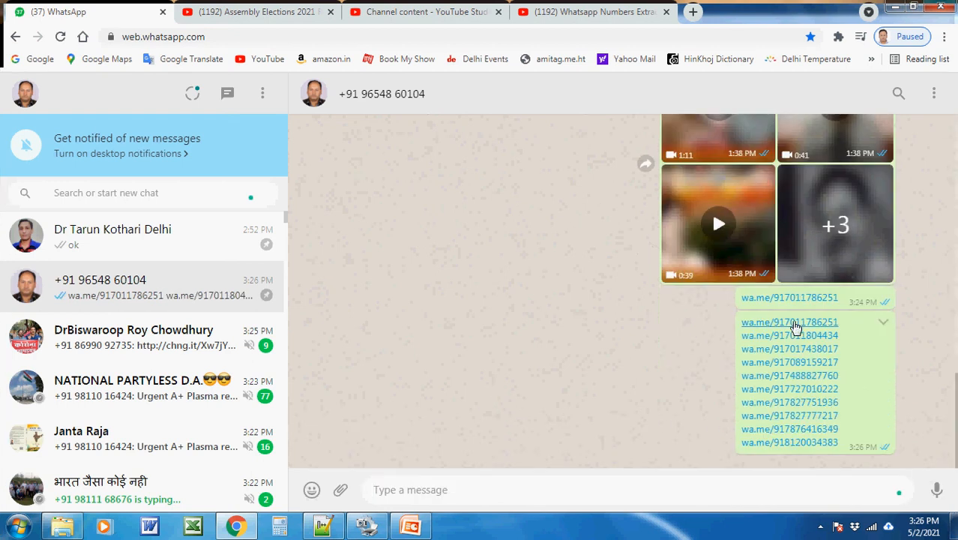
- Open the chats behind the first two links of the ten-link message, returning to the second pinned chat after each
{"action": "left_click", "coordinate": [781, 322]}
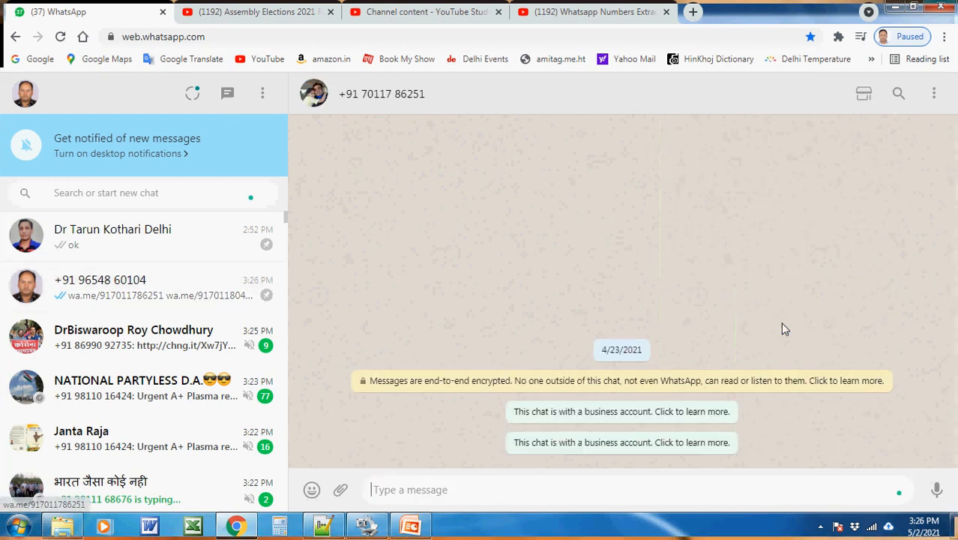
{"action": "left_click", "coordinate": [154, 284]}
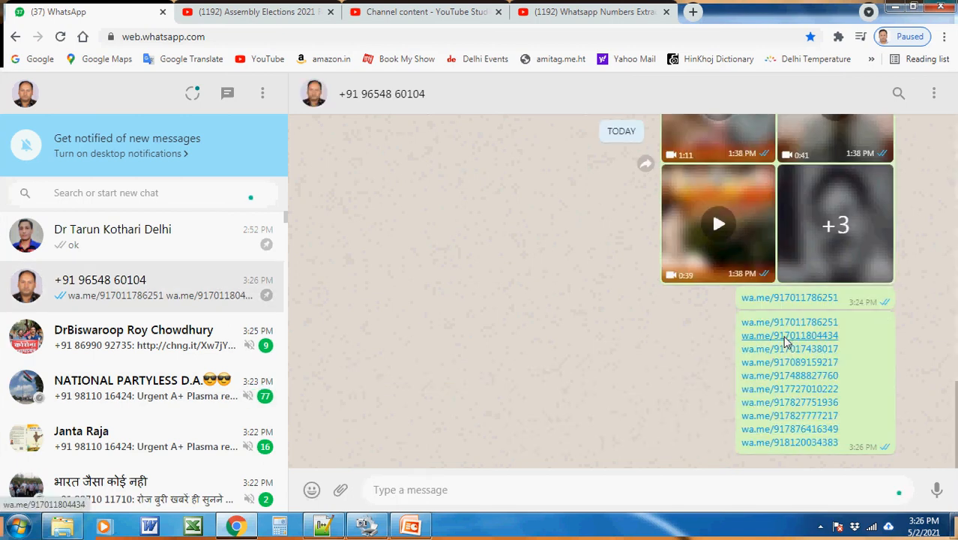
{"action": "left_click", "coordinate": [787, 335]}
{"action": "left_click", "coordinate": [184, 291]}
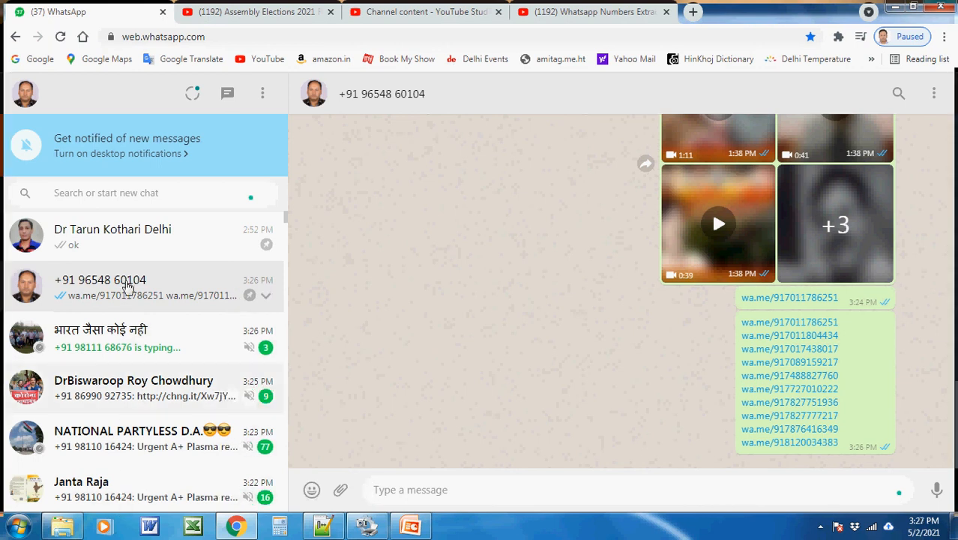
- Unpin the chat that holds the wa.me links and pin it again
{"action": "left_click", "coordinate": [268, 299]}
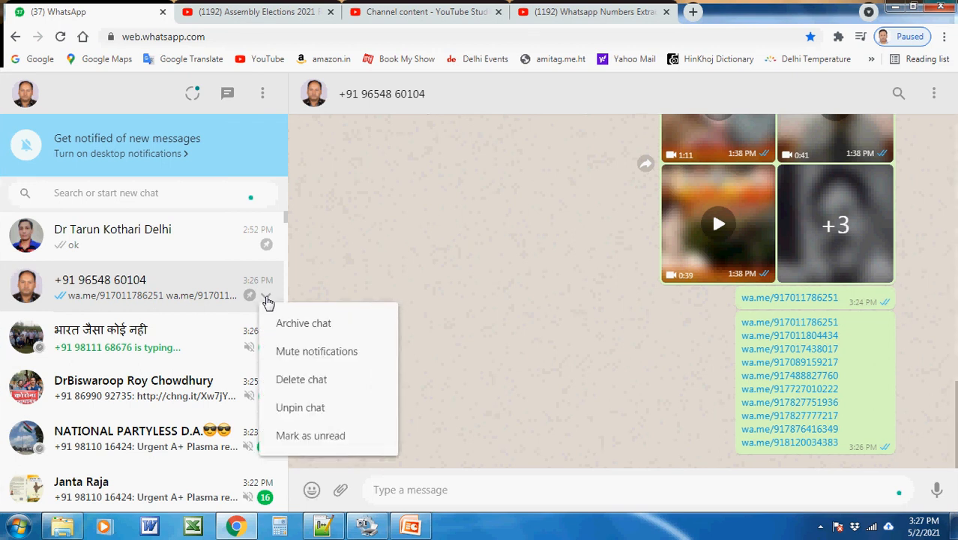
{"action": "left_click", "coordinate": [301, 409]}
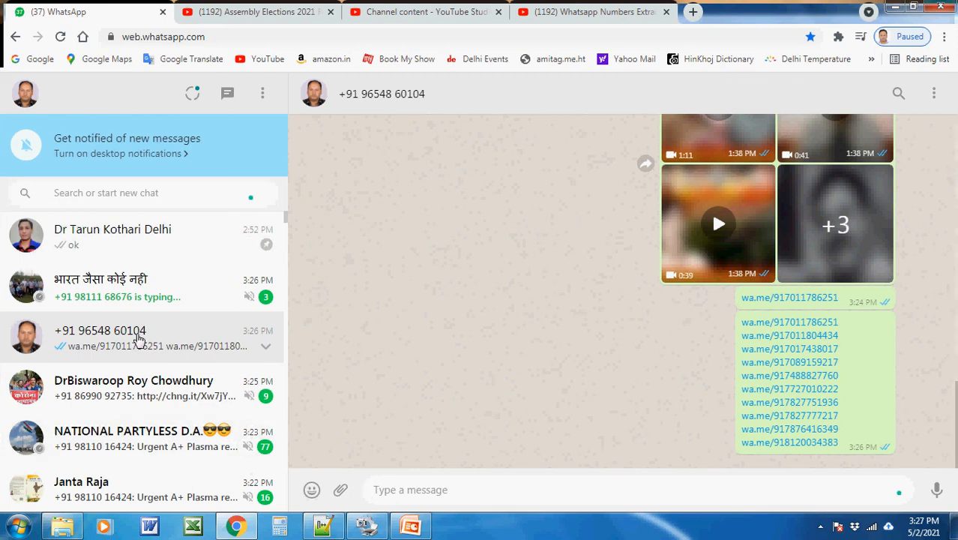
{"action": "left_click", "coordinate": [266, 346]}
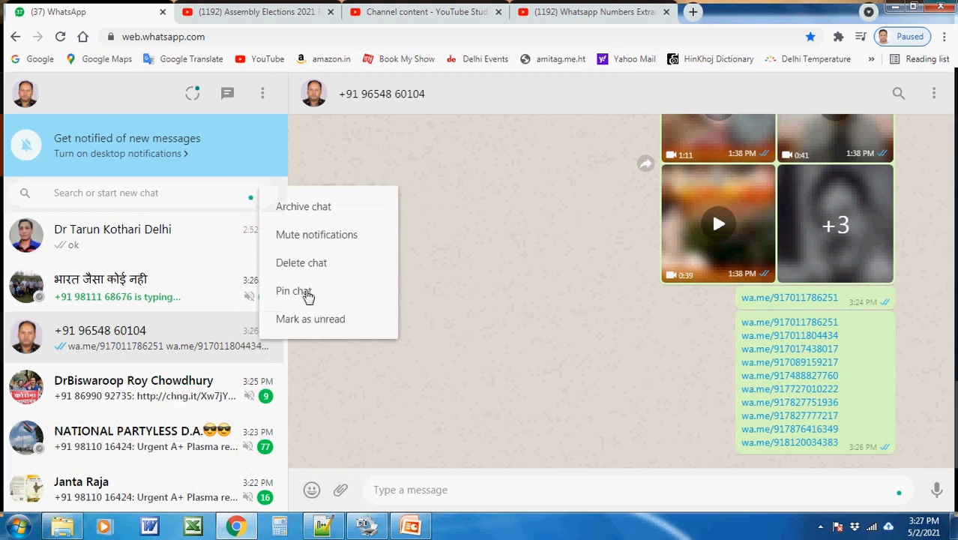
{"action": "left_click", "coordinate": [307, 293]}
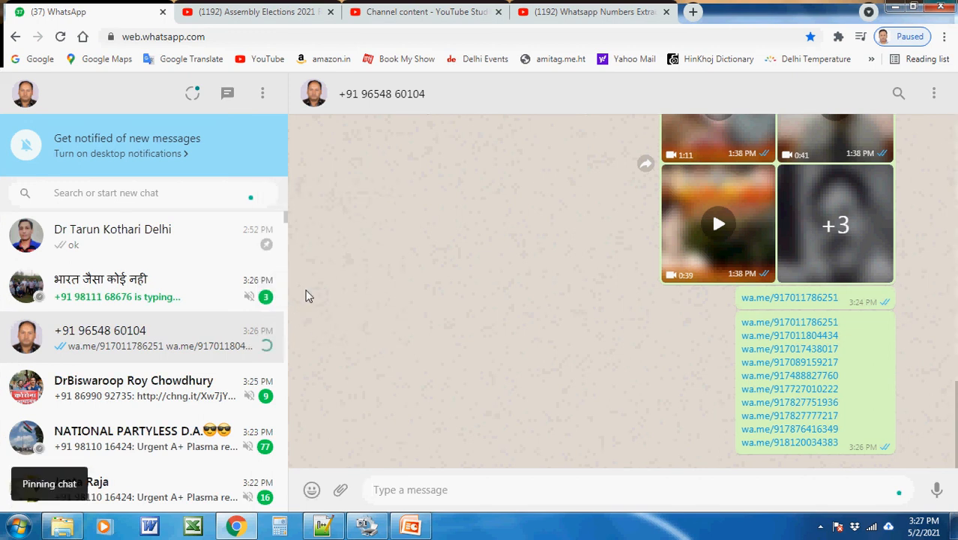